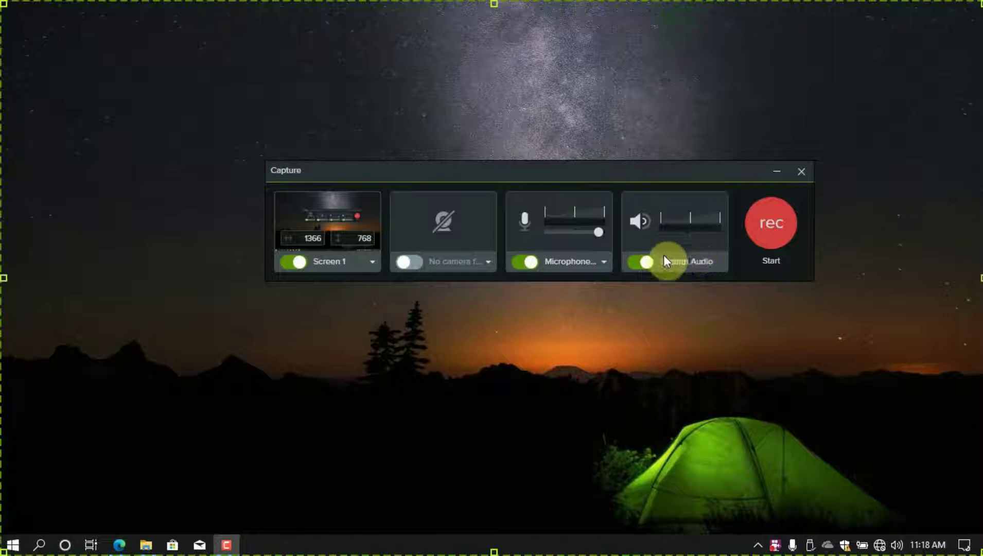
Run a test recording of Screen 1 with microphone and system audio while opening the browser, and dismiss the recorder error
{"action": "left_click", "coordinate": [773, 223]}
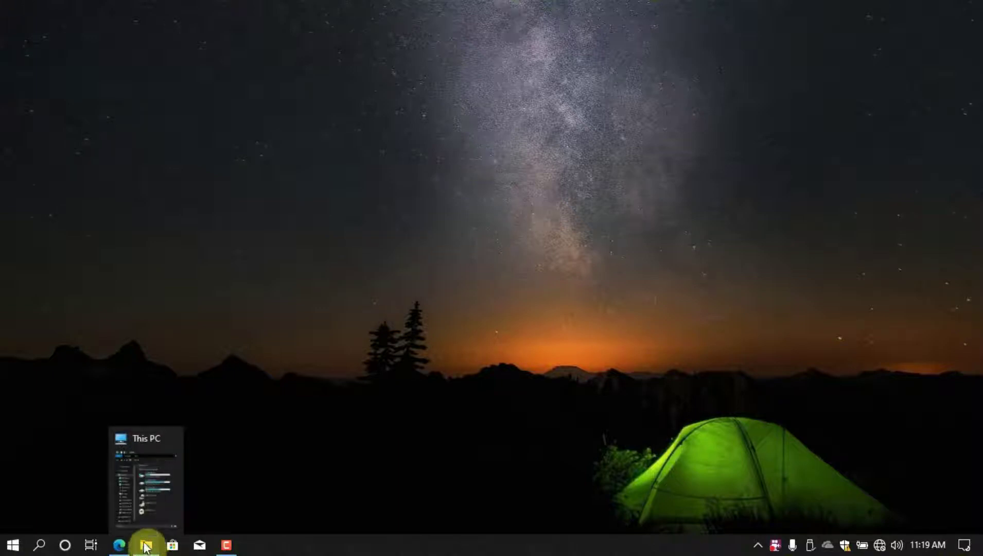
{"action": "left_click", "coordinate": [119, 549]}
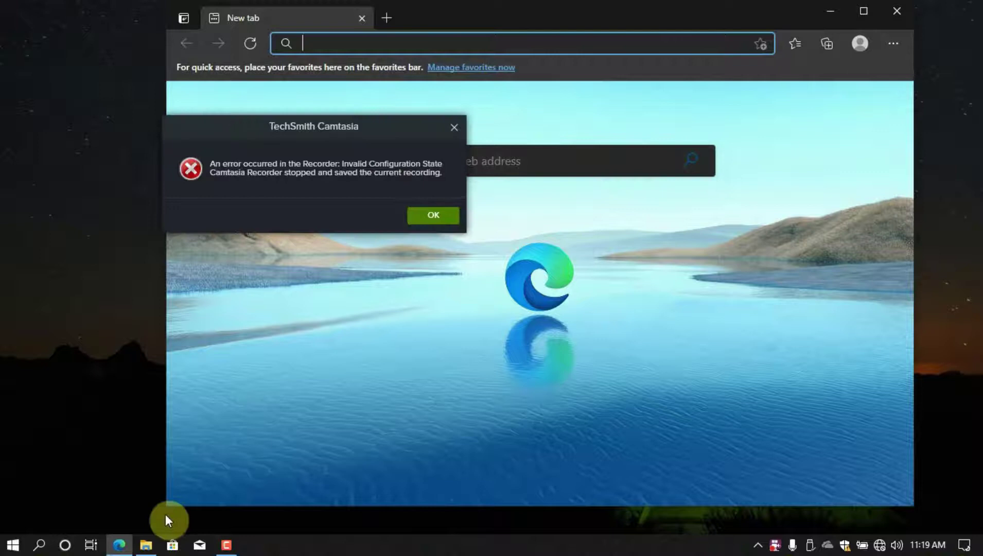
{"action": "left_click", "coordinate": [830, 10]}
{"action": "left_click_drag", "start_coordinate": [363, 136], "coordinate": [586, 176]}
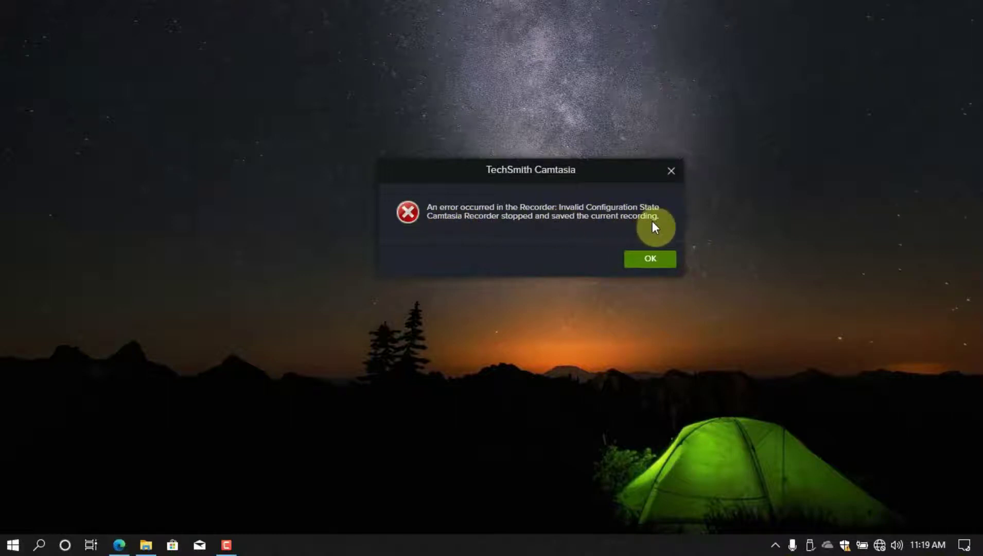
{"action": "left_click", "coordinate": [649, 259]}
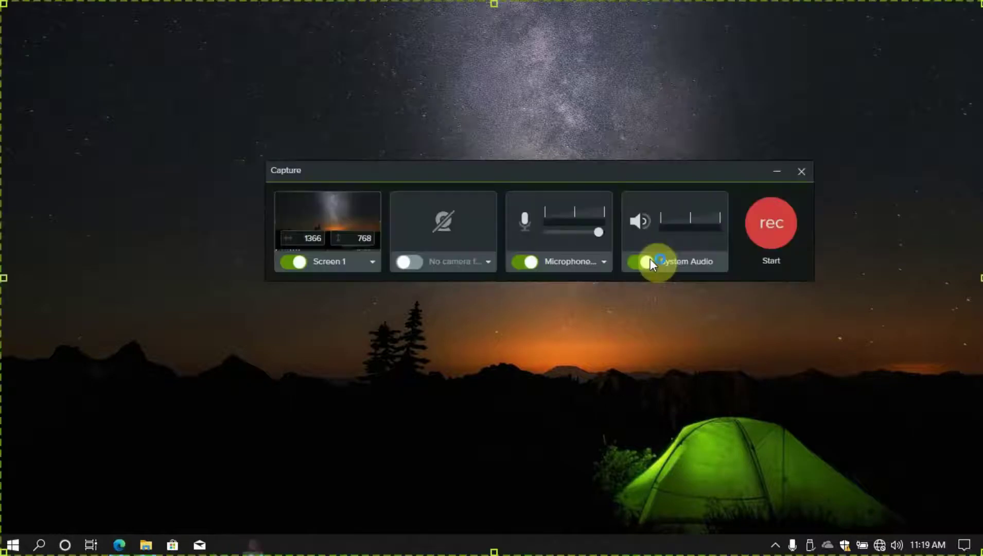
{"action": "left_click", "coordinate": [779, 172]}
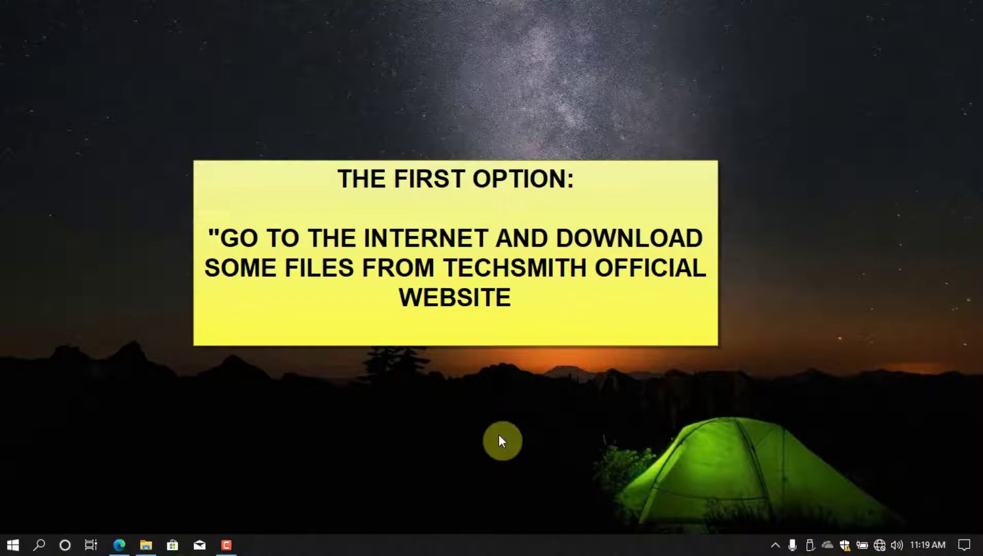
Connect the computer to the ASUS Zenfone 8 Wi-Fi network with automatic connection enabled
{"action": "left_click", "coordinate": [879, 545]}
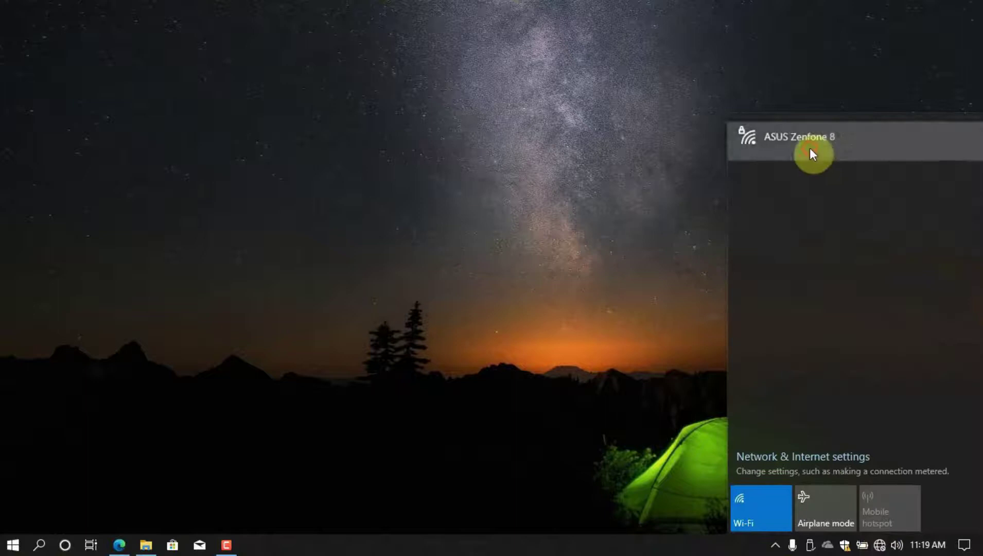
{"action": "left_click", "coordinate": [810, 149]}
{"action": "left_click", "coordinate": [830, 173]}
{"action": "left_click", "coordinate": [878, 205]}
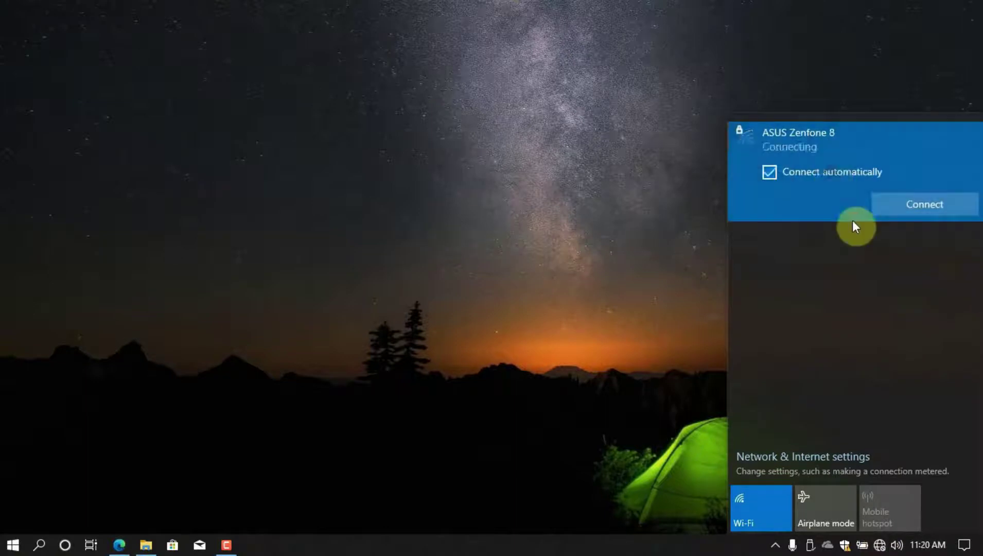
{"action": "left_click", "coordinate": [626, 194]}
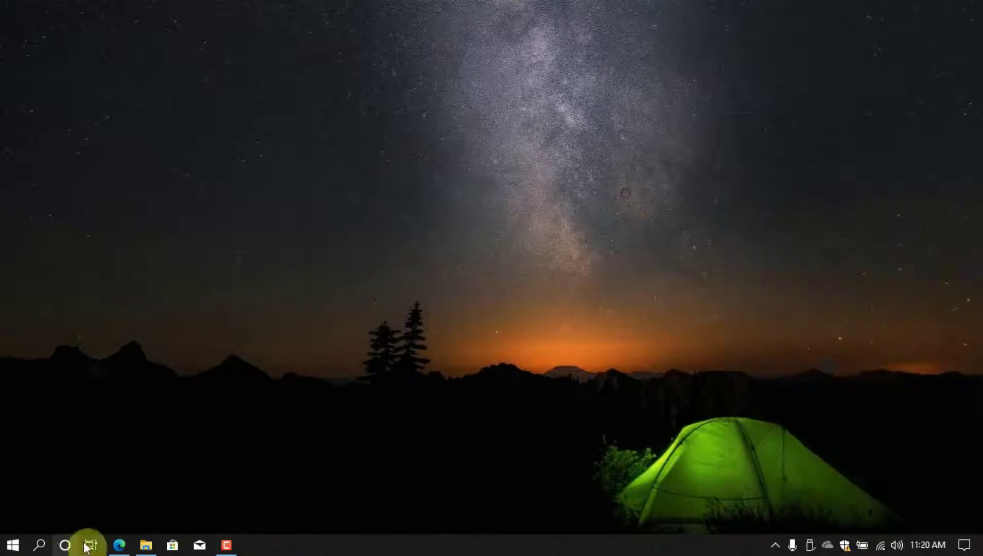
Switch to Microsoft Edge and open the TechSmith codecs page at techsmith.com/codecs.html
{"action": "left_click", "coordinate": [112, 549]}
{"action": "left_click", "coordinate": [533, 164]}
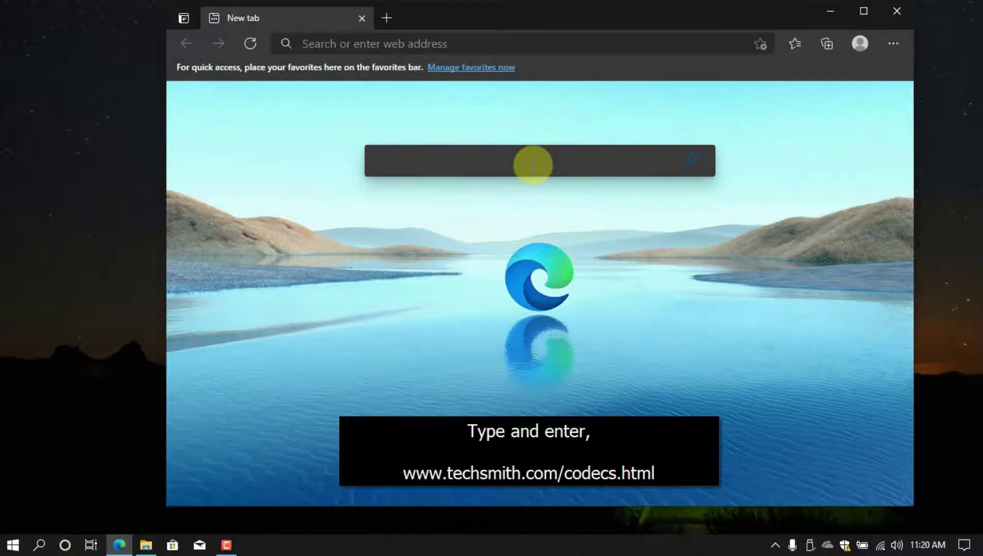
{"action": "type", "text": "techsmith.com"}
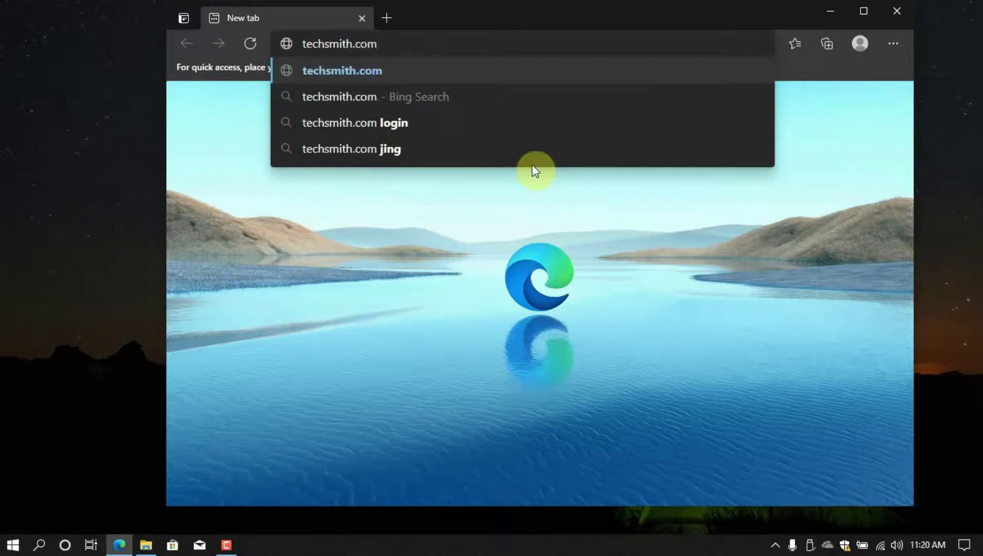
{"action": "type", "text": "/codecs.html"}
{"action": "key", "text": "Return"}
Close the untitled Camtasia project without saving it and dismiss the Windows Features prompt
{"action": "left_click", "coordinate": [972, 10]}
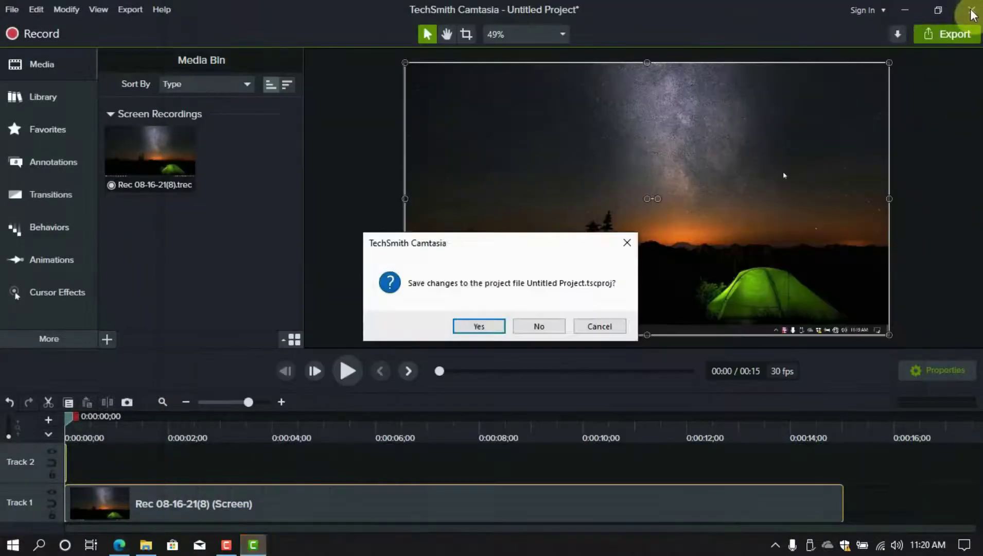
{"action": "left_click", "coordinate": [539, 326]}
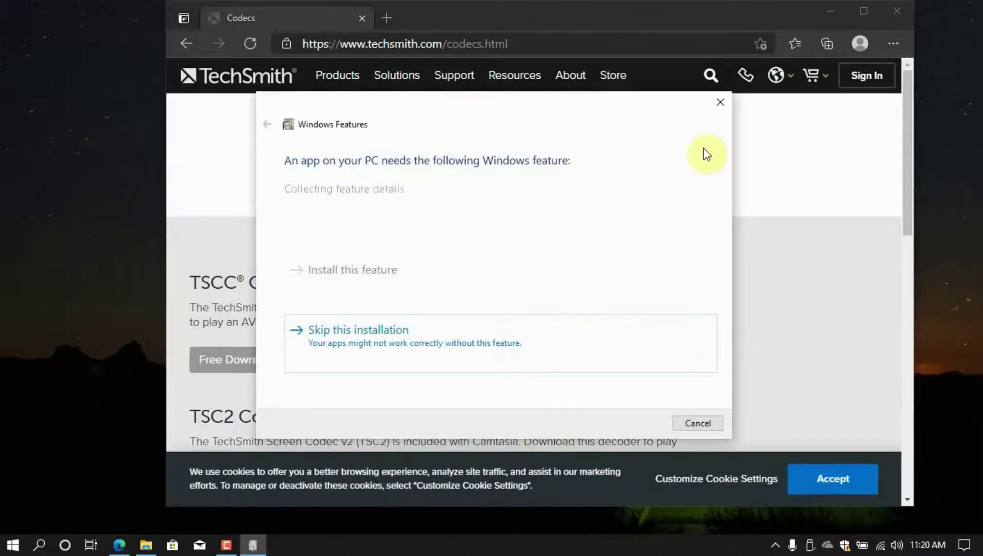
{"action": "left_click", "coordinate": [720, 102]}
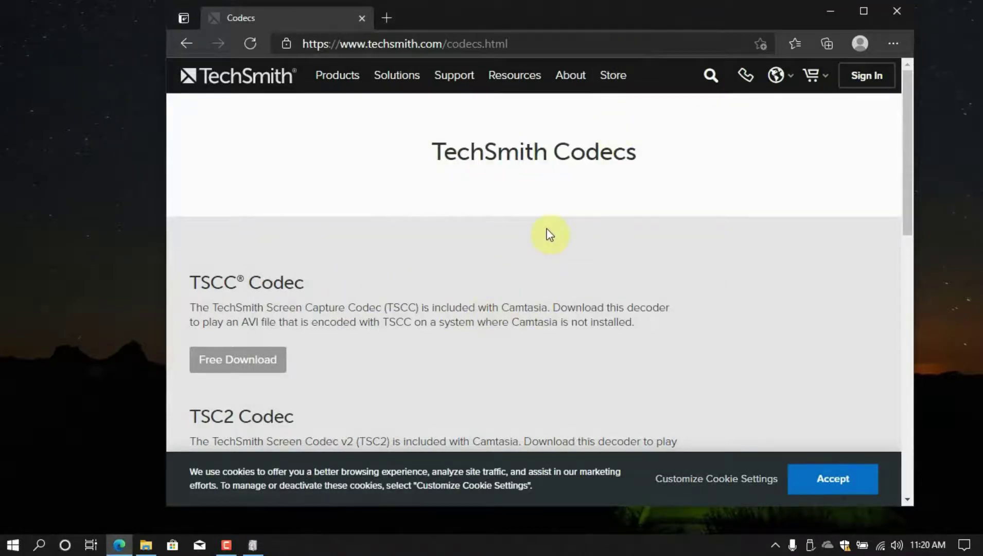
Review the TSCC, TSC2 and EnSharpen downloads and the address of the codecs page, and minimize the browser
{"action": "scroll", "coordinate": [550, 235], "scroll_direction": "down", "scroll_amount": 1}
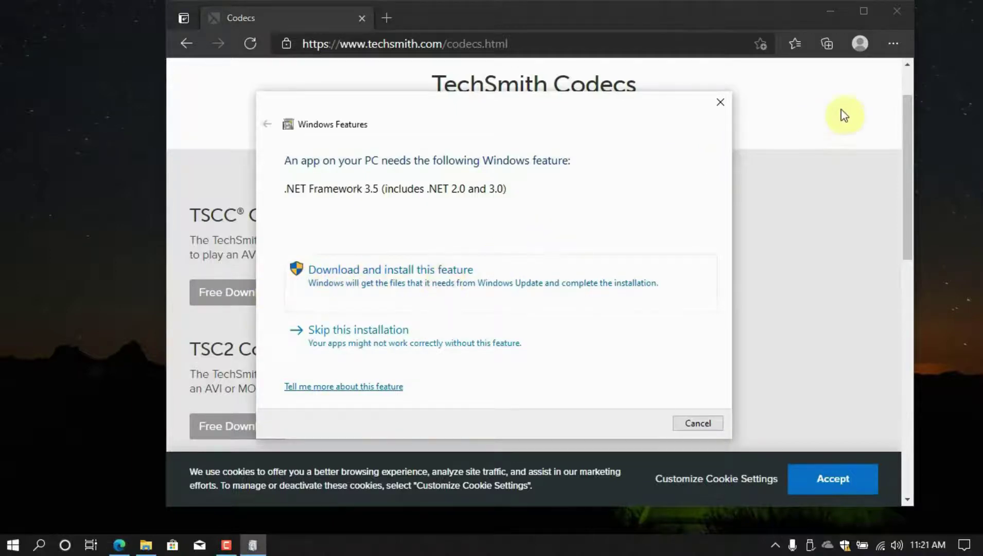
{"action": "left_click", "coordinate": [912, 136]}
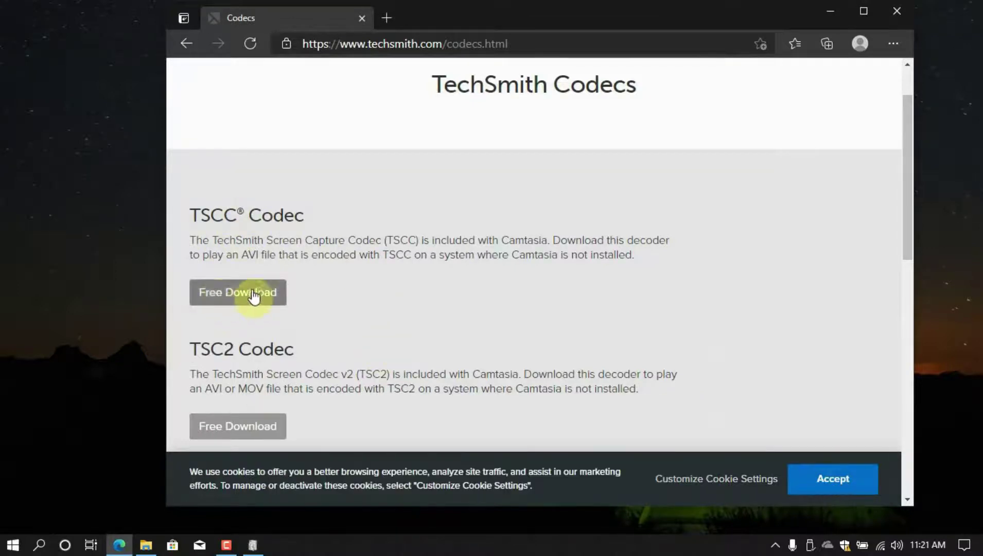
{"action": "scroll", "coordinate": [385, 333], "scroll_direction": "down", "scroll_amount": 4}
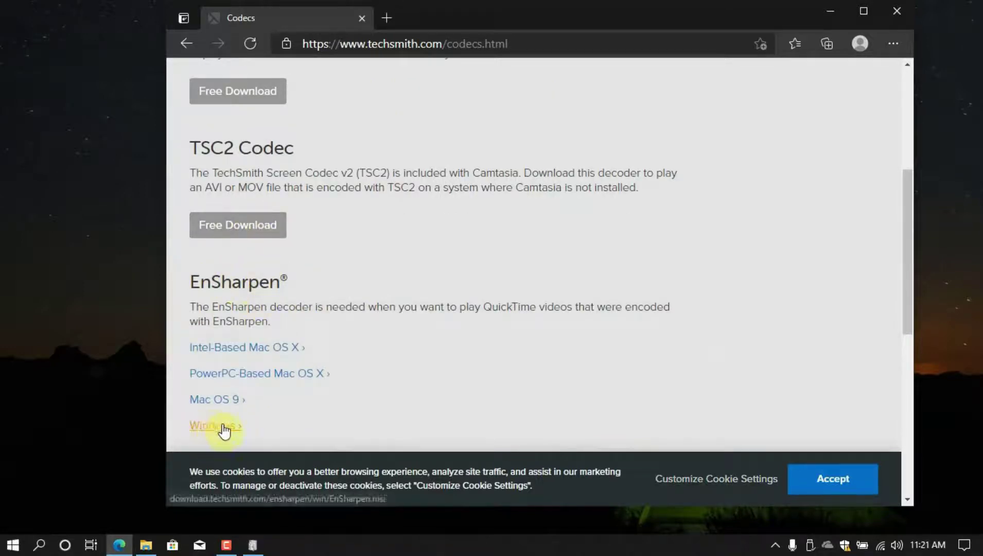
{"action": "scroll", "coordinate": [445, 263], "scroll_direction": "up", "scroll_amount": 3}
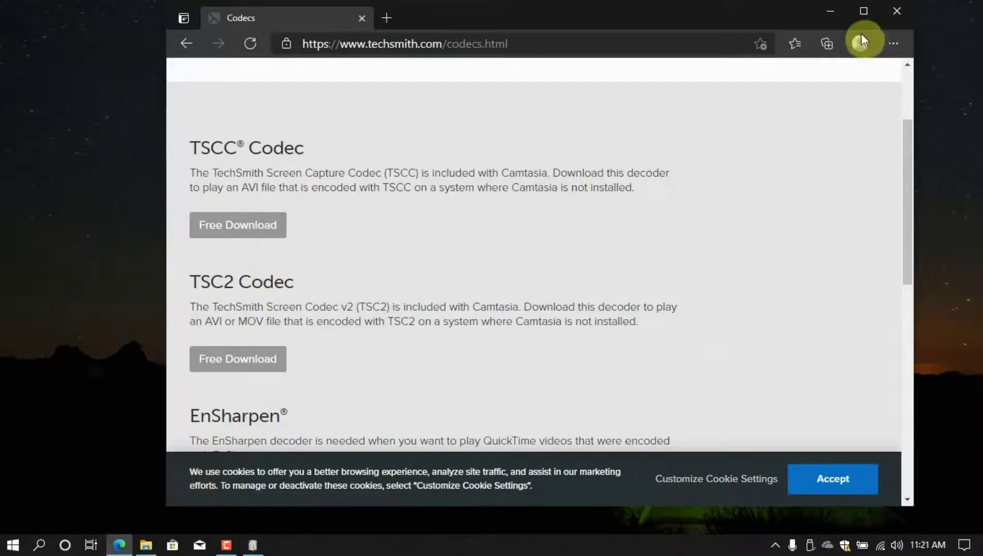
{"action": "left_click_drag", "start_coordinate": [512, 44], "coordinate": [281, 25]}
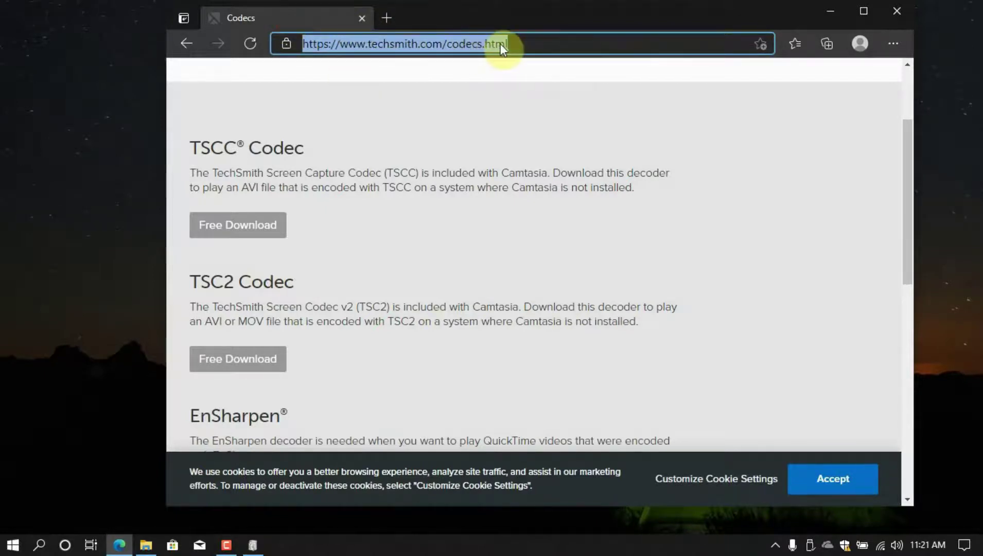
{"action": "left_click", "coordinate": [827, 12]}
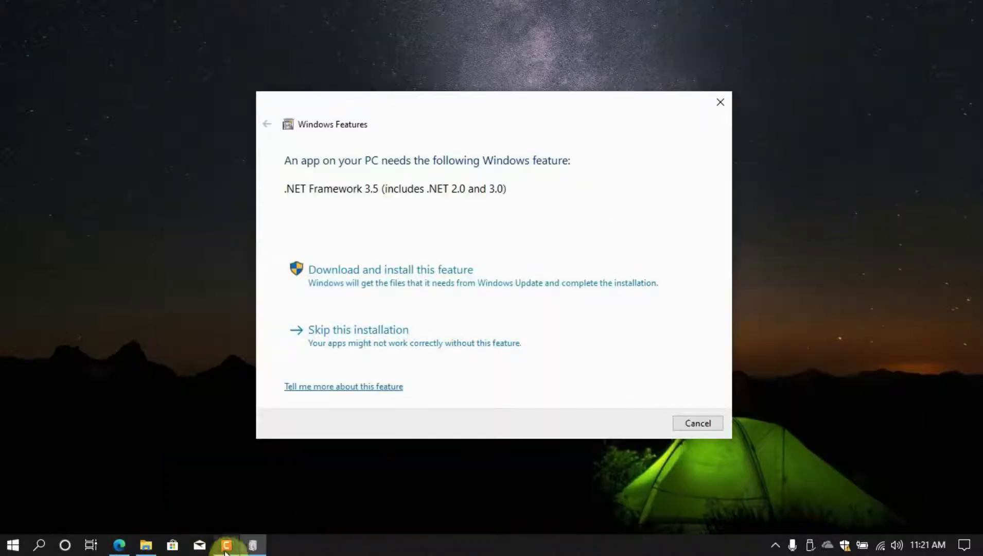
Run Setup_TSC2 from the Downloads folder in File Explorer and repair the TechSmith Screen Codec 2 installation
{"action": "left_click", "coordinate": [146, 545]}
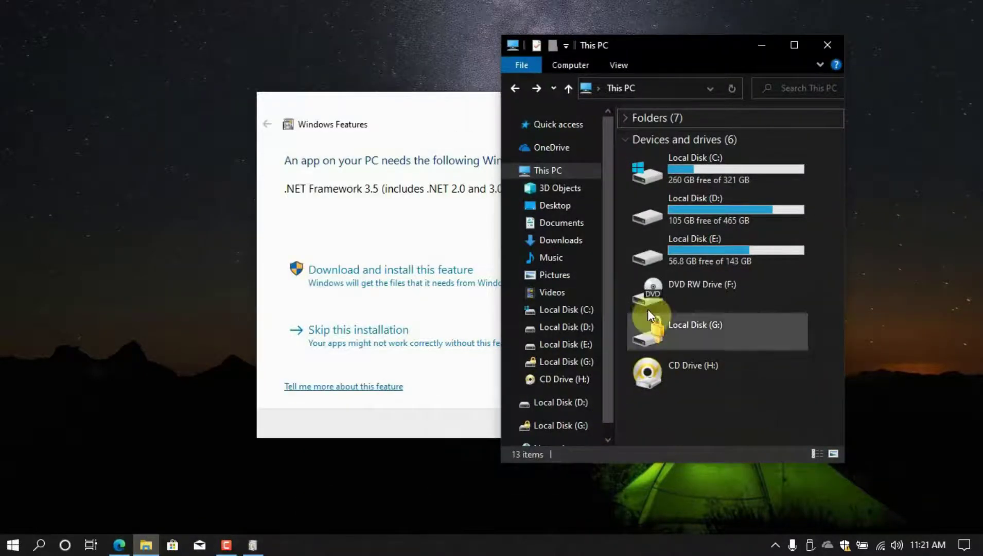
{"action": "left_click", "coordinate": [540, 243]}
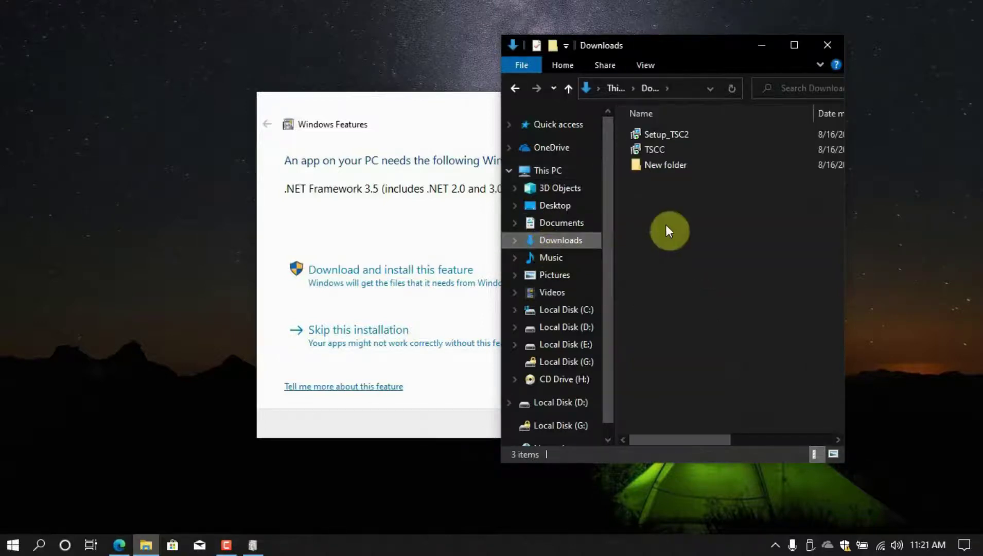
{"action": "left_click", "coordinate": [661, 148]}
{"action": "double_click", "coordinate": [662, 132]}
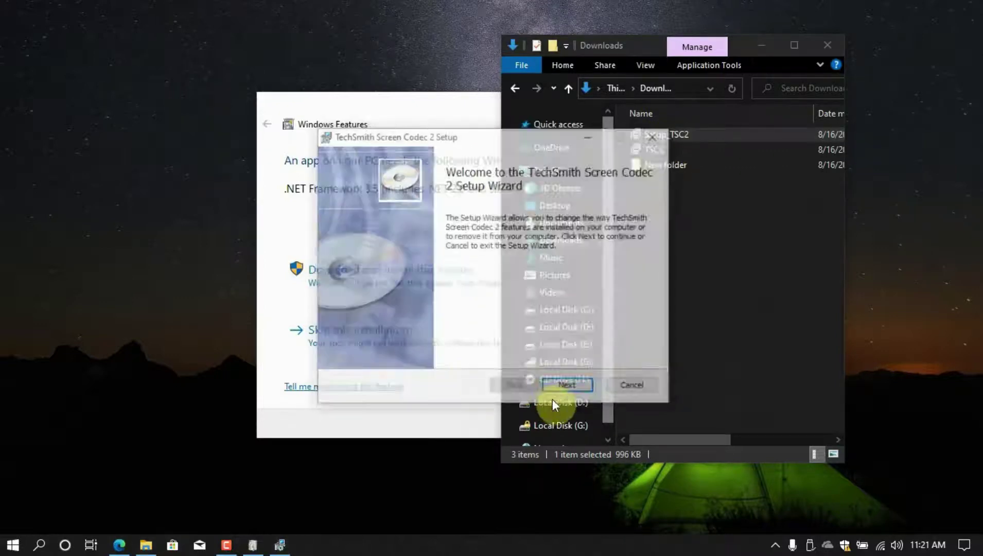
{"action": "left_click", "coordinate": [563, 385]}
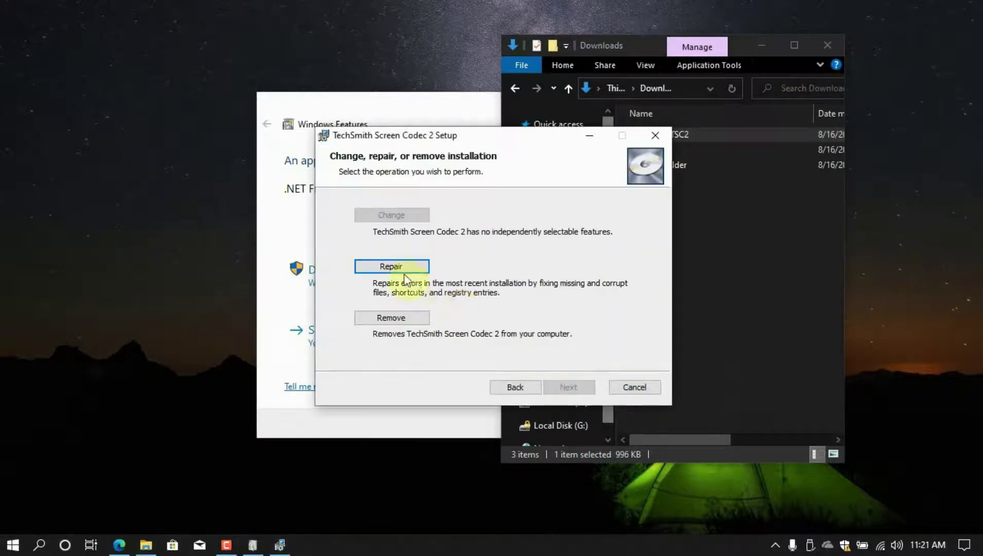
{"action": "left_click", "coordinate": [417, 267]}
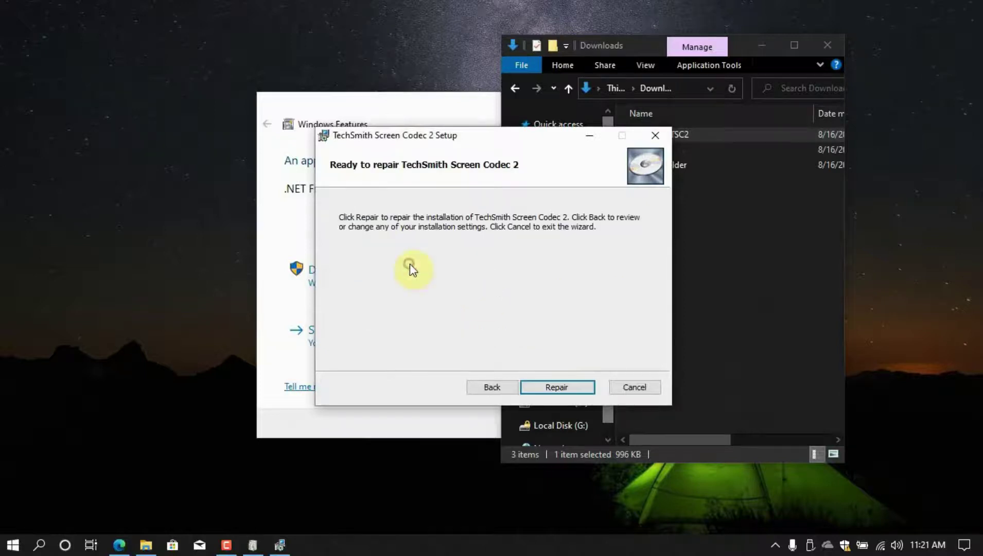
{"action": "left_click", "coordinate": [568, 391]}
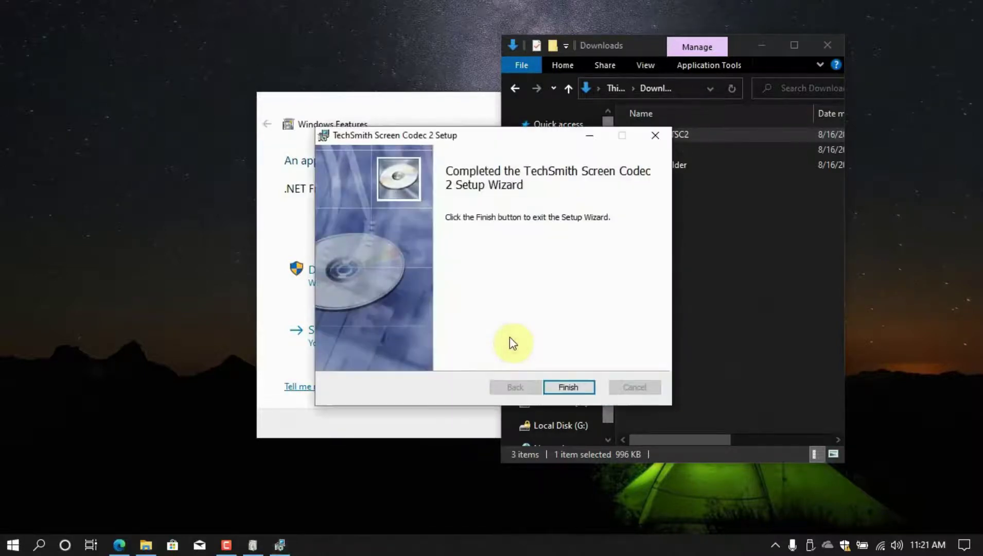
{"action": "left_click", "coordinate": [570, 389]}
Run the TSCC installer and repair the TechSmith Screen Capture Codec installation
{"action": "left_click", "coordinate": [651, 149]}
{"action": "double_click", "coordinate": [651, 150]}
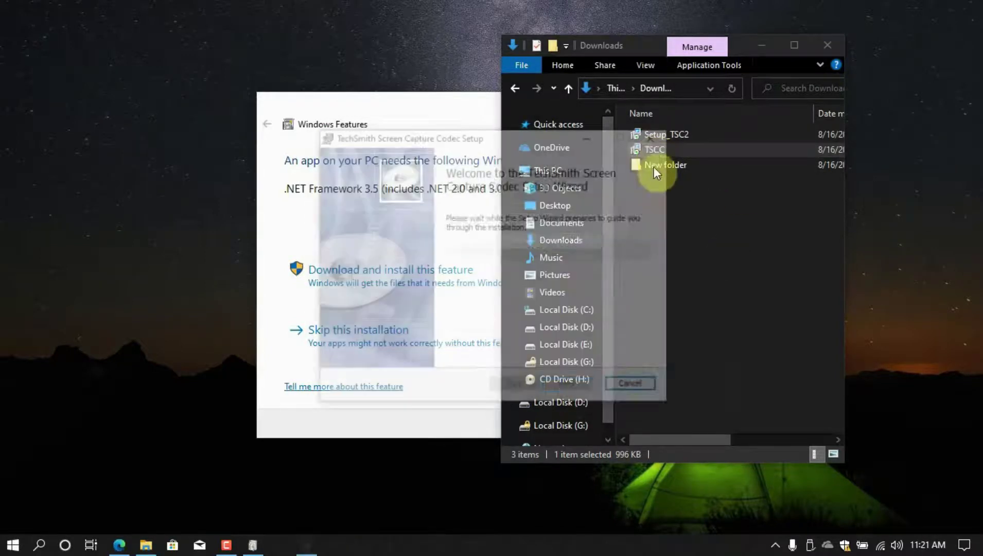
{"action": "left_click", "coordinate": [555, 387]}
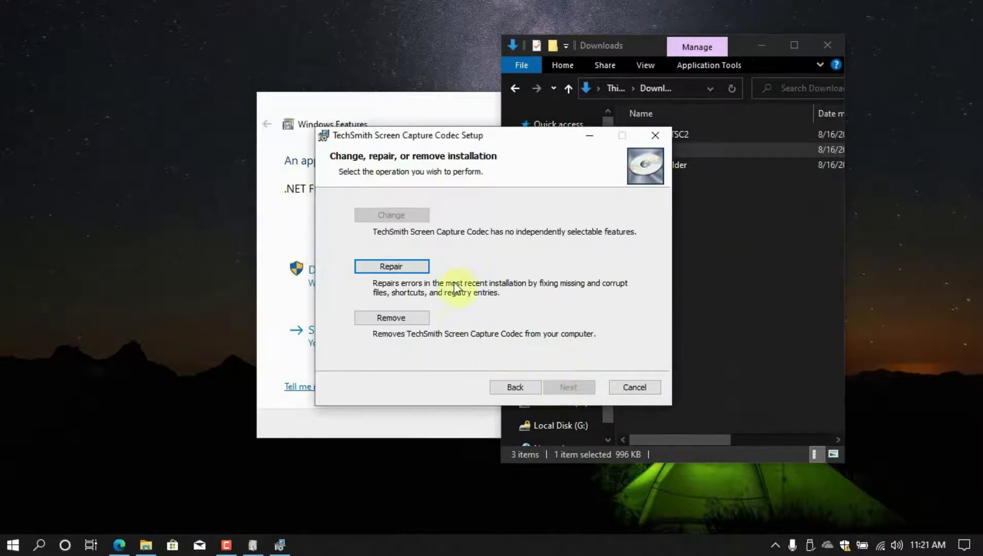
{"action": "left_click", "coordinate": [402, 268]}
{"action": "left_click", "coordinate": [571, 389]}
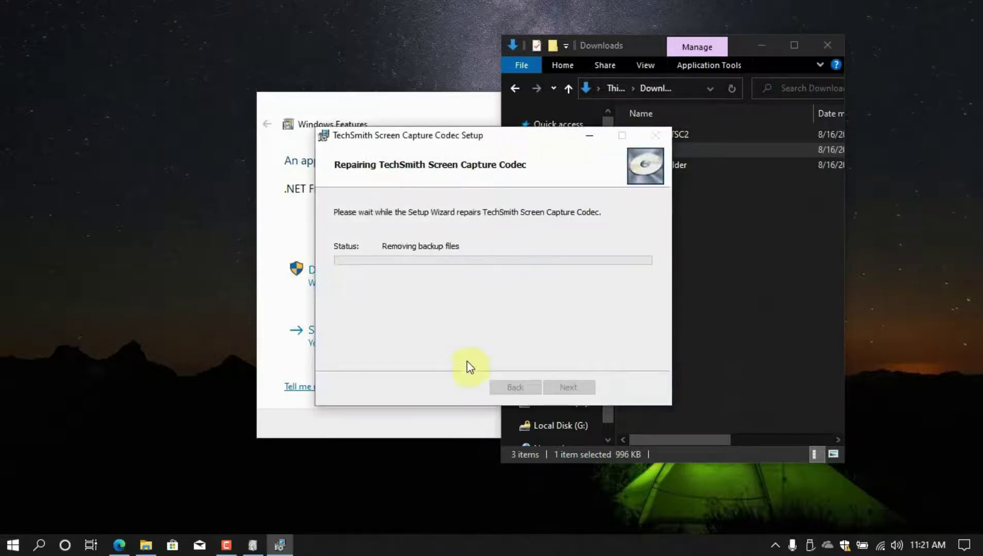
{"action": "left_click", "coordinate": [569, 387]}
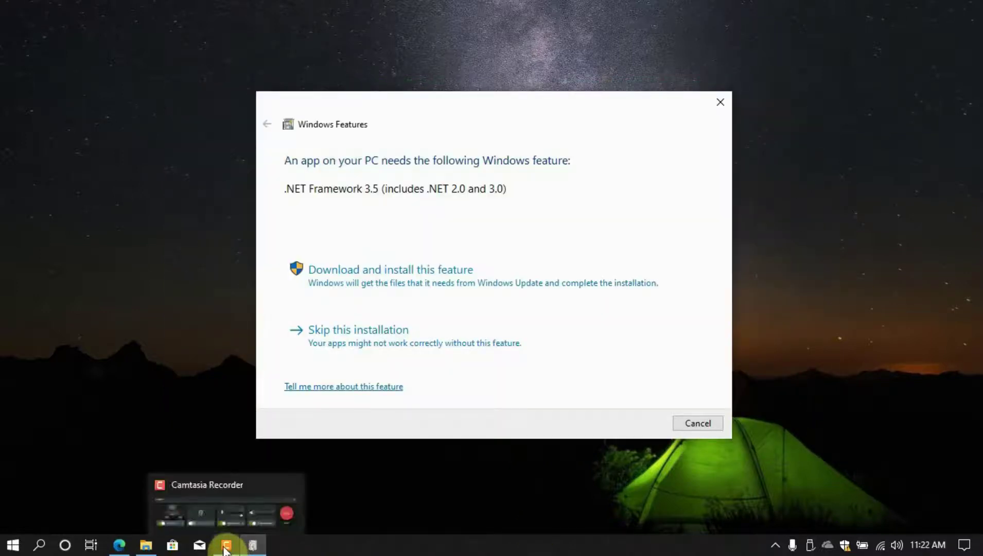
Switch to Camtasia Recorder, check the available microphone devices and disable microphone recording
{"action": "left_click", "coordinate": [225, 548]}
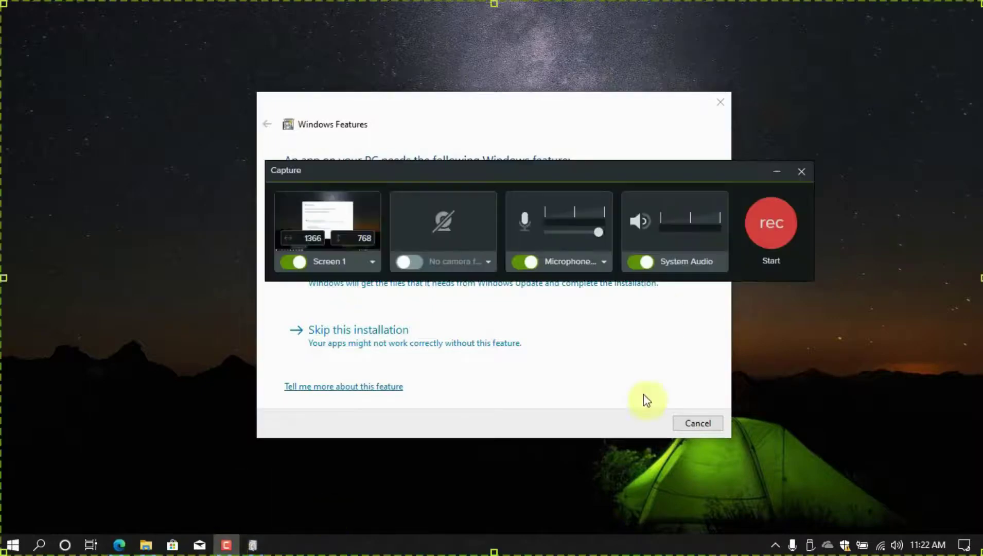
{"action": "left_click", "coordinate": [603, 259]}
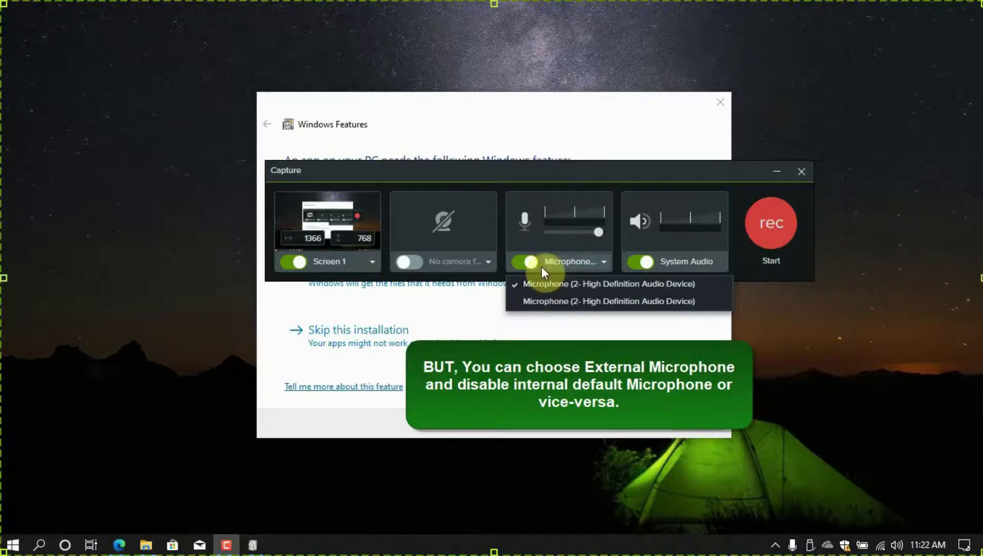
{"action": "left_click", "coordinate": [533, 260]}
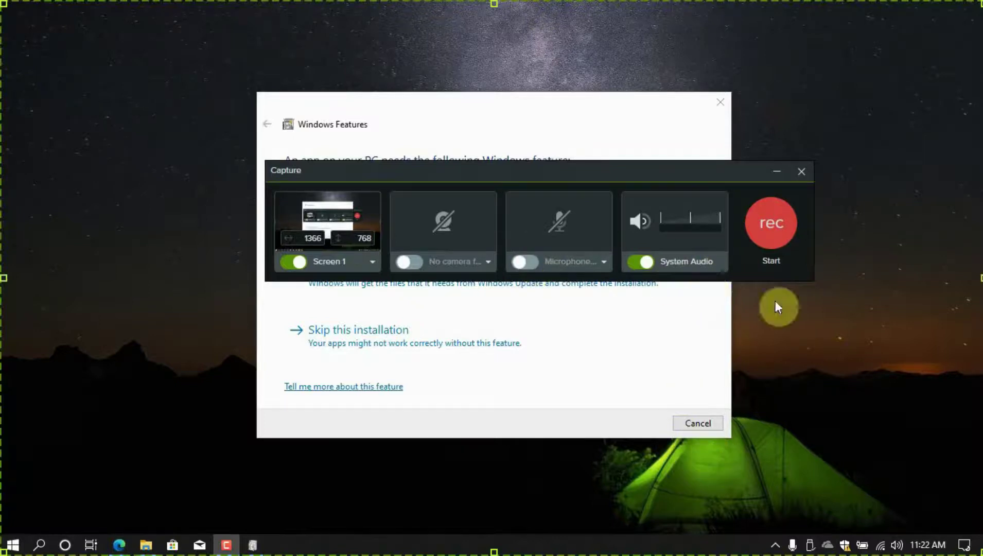
Start a screen recording with system audio, and skip the .NET Framework 3.5 installation requested by Windows Features
{"action": "left_click", "coordinate": [763, 223]}
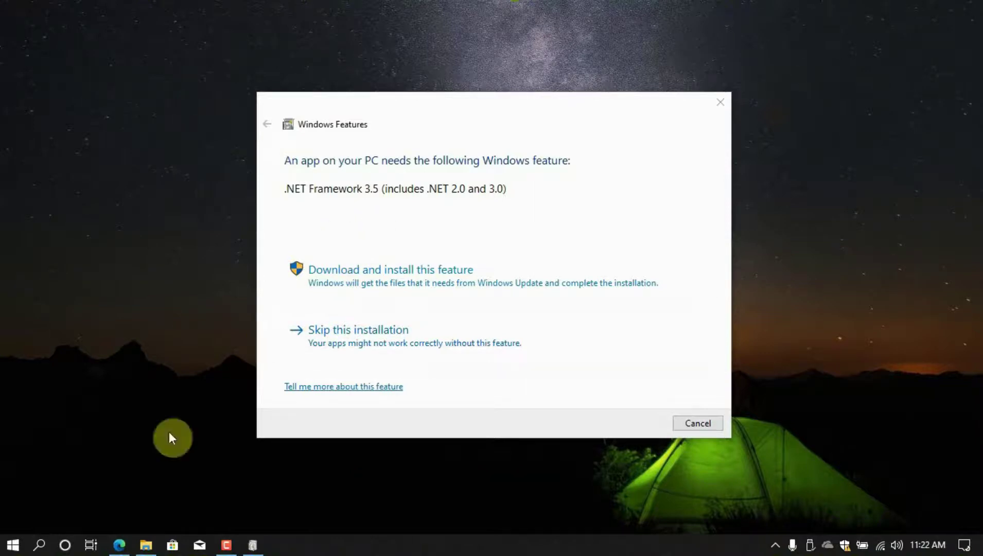
{"action": "left_click", "coordinate": [123, 551]}
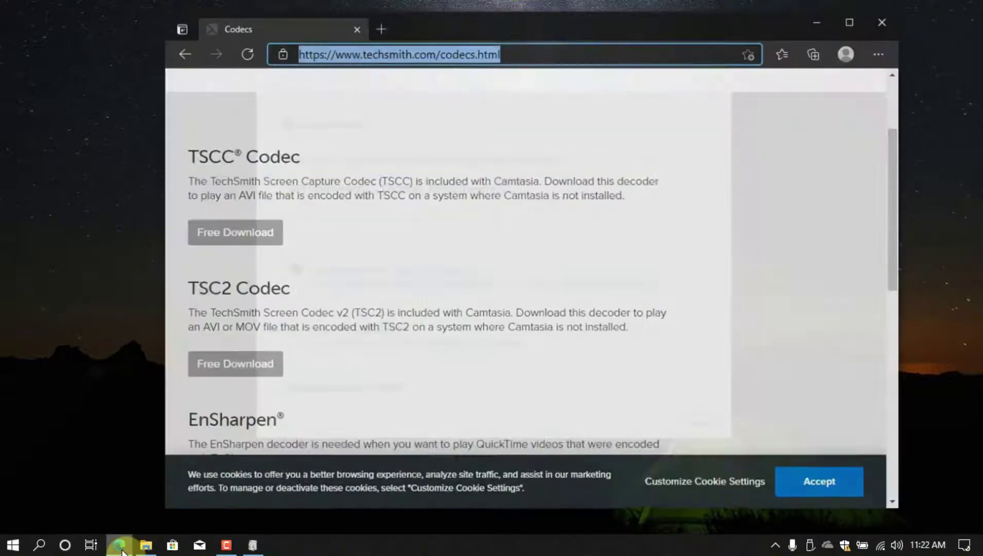
{"action": "left_click", "coordinate": [255, 543]}
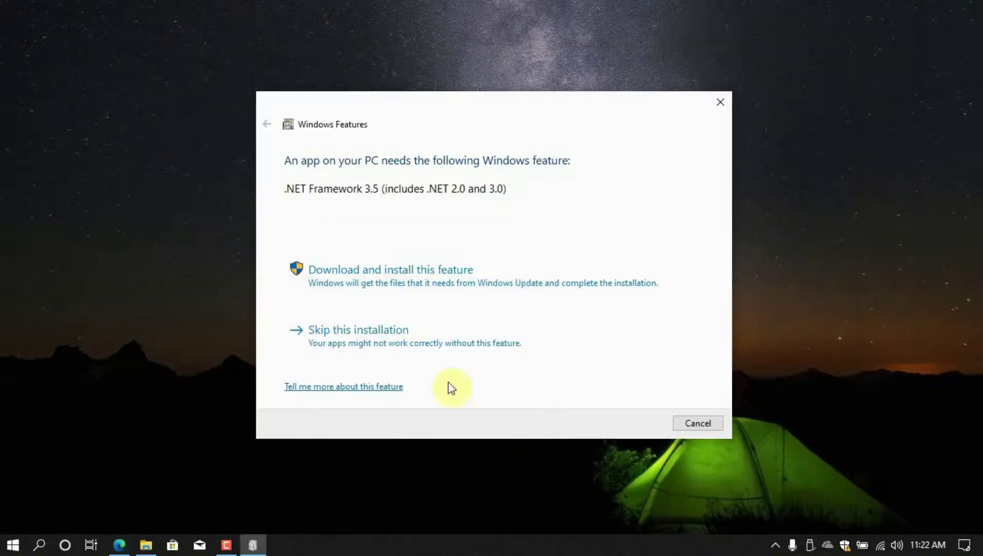
{"action": "left_click", "coordinate": [370, 348]}
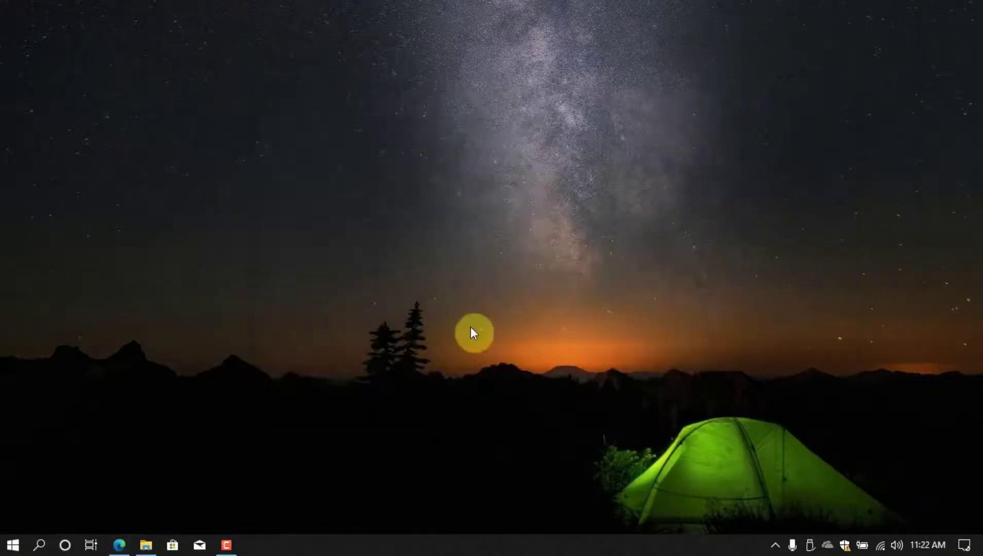
Test the recording with desktop activity by refreshing the desktop several times and briefly showing and hiding the Downloads folder window
{"action": "right_click", "coordinate": [354, 432]}
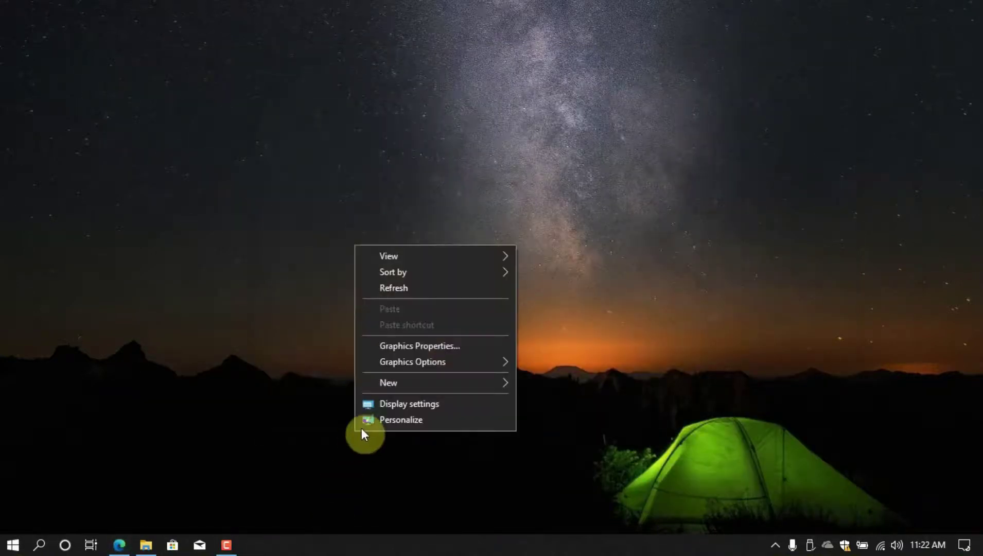
{"action": "left_click", "coordinate": [393, 287]}
{"action": "right_click", "coordinate": [348, 387]}
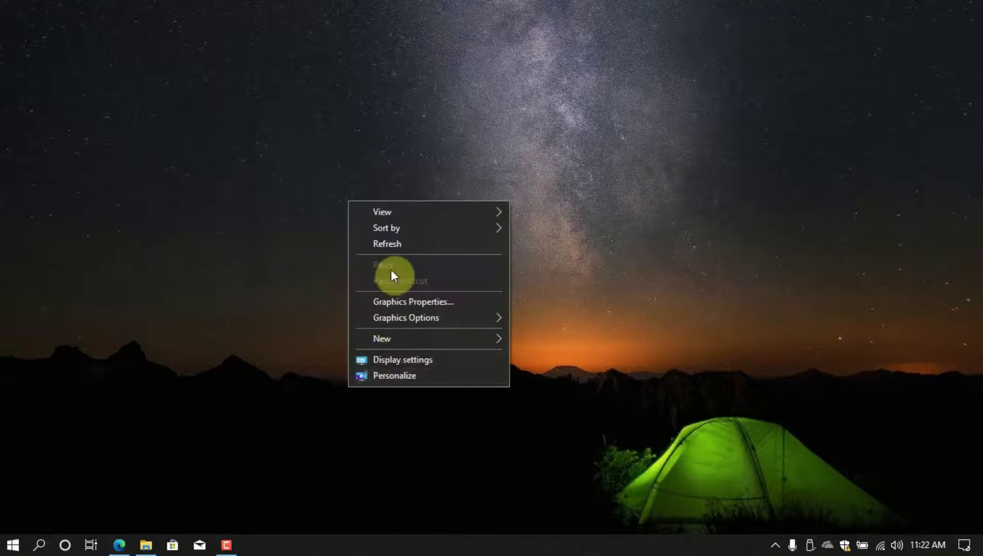
{"action": "left_click", "coordinate": [389, 245]}
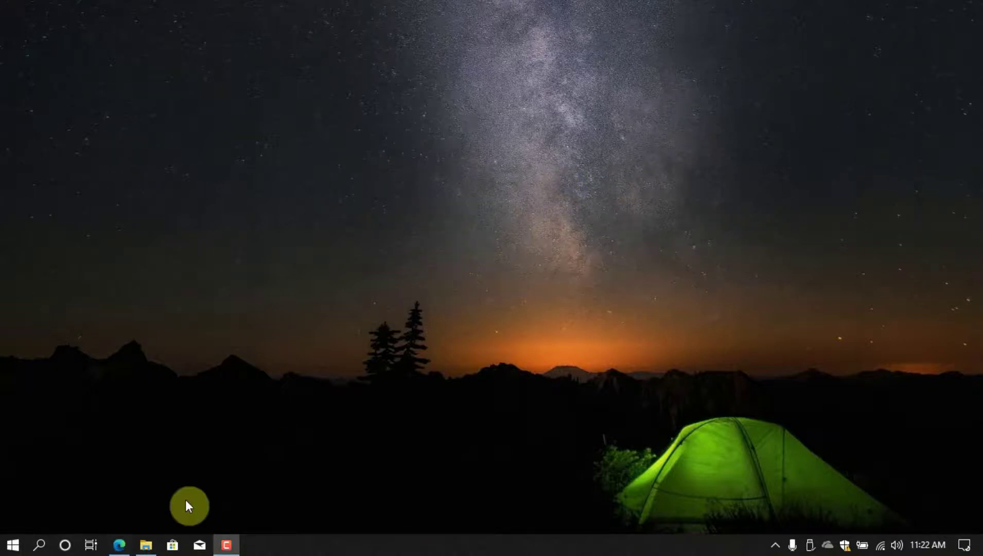
{"action": "left_click", "coordinate": [145, 546]}
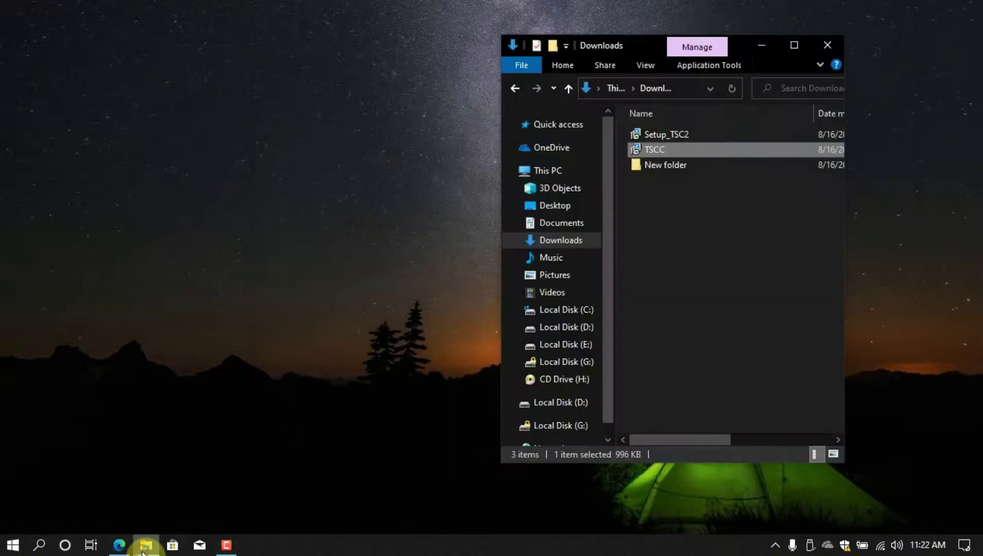
{"action": "left_click", "coordinate": [144, 549]}
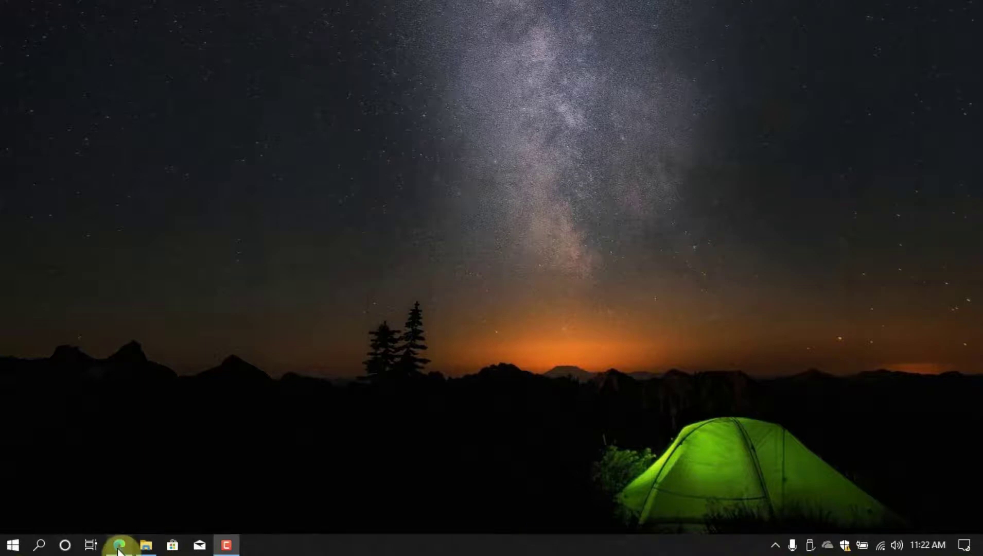
{"action": "mouse_move", "coordinate": [119, 550]}
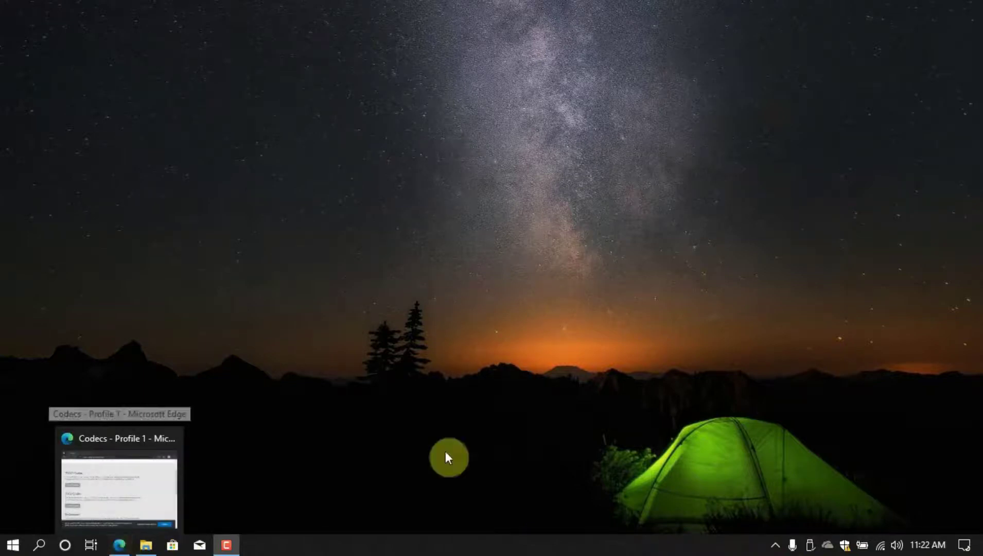
{"action": "right_click", "coordinate": [455, 421]}
{"action": "left_click", "coordinate": [504, 279]}
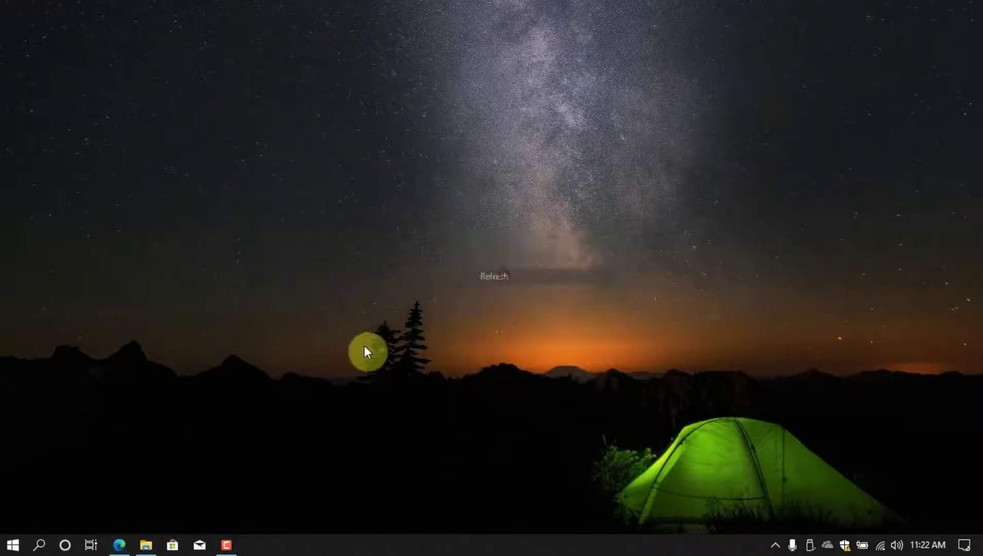
{"action": "right_click", "coordinate": [345, 359]}
{"action": "left_click", "coordinate": [408, 210]}
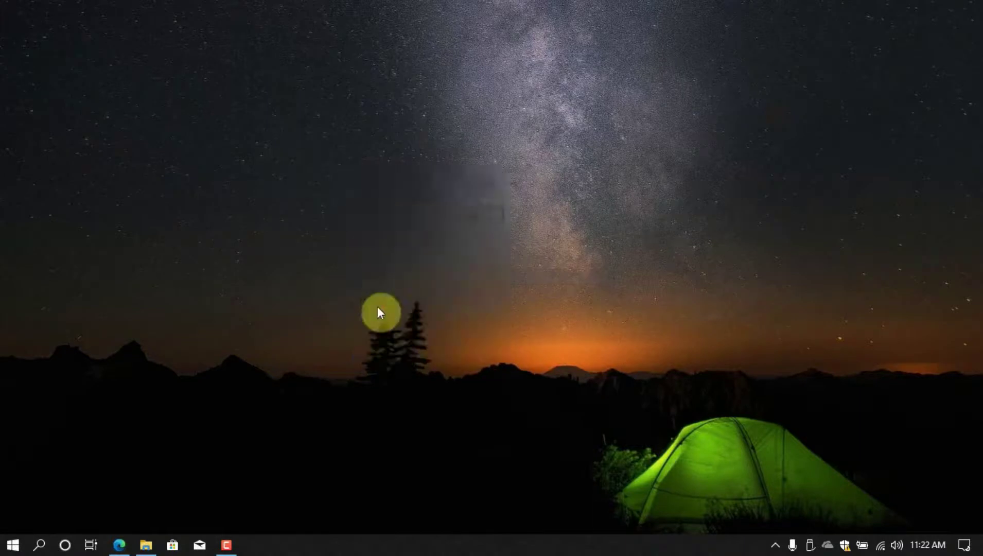
Open Notepad, write "It worked fine now." and narrow the Notepad window from its left edge
{"action": "left_click", "coordinate": [40, 543]}
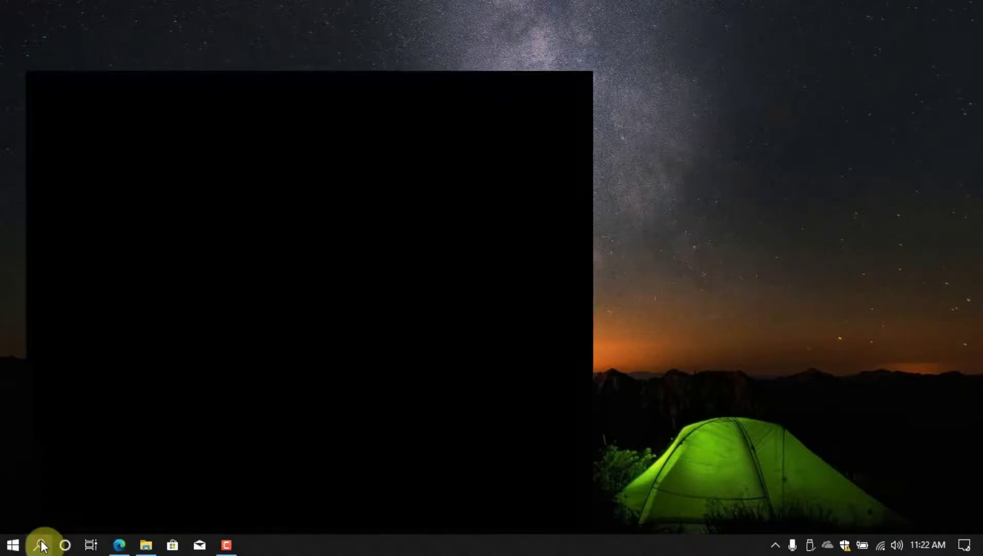
{"action": "left_click", "coordinate": [526, 198]}
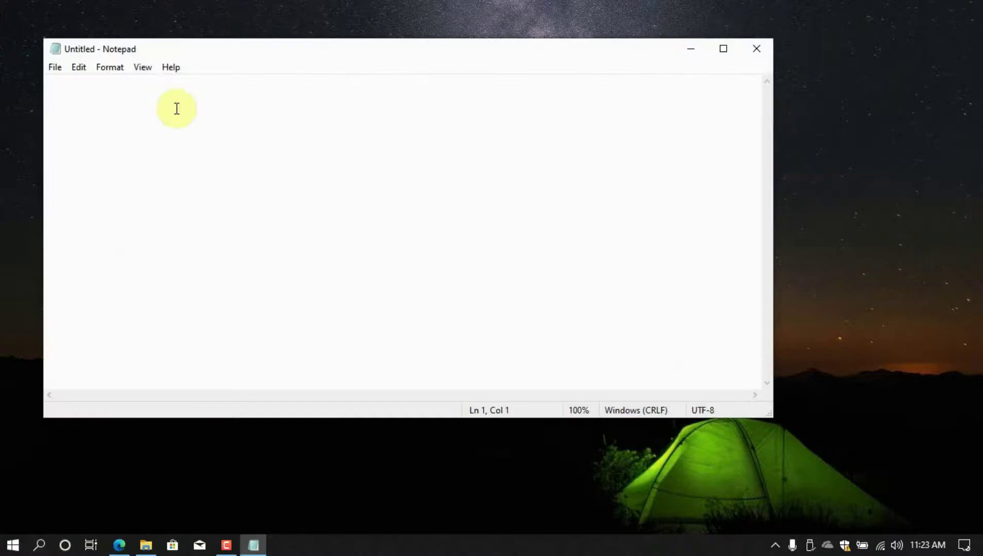
{"action": "type", "text": "It worked fine "}
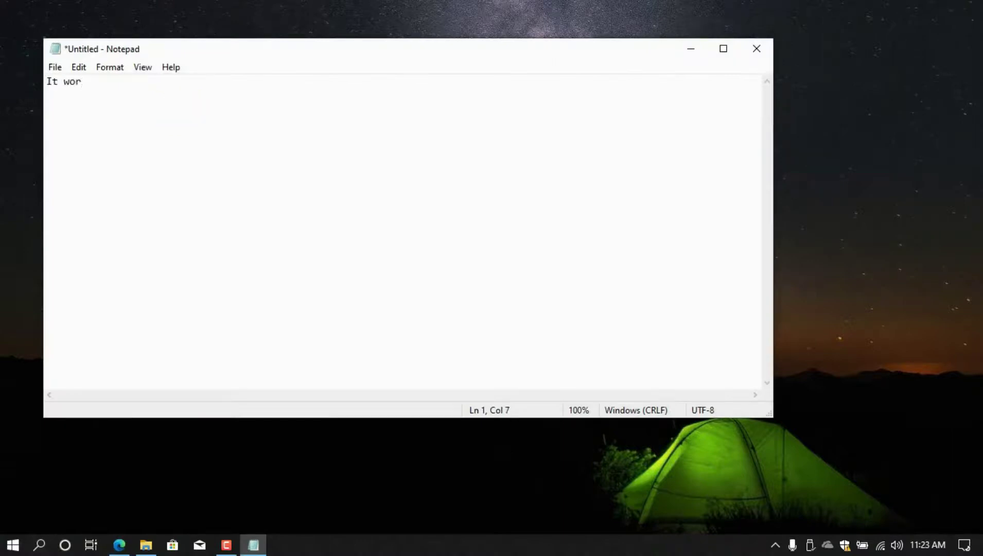
{"action": "type", "text": "now"}
{"action": "left_click_drag", "start_coordinate": [43, 202], "coordinate": [245, 272]}
{"action": "type", "text": "."}
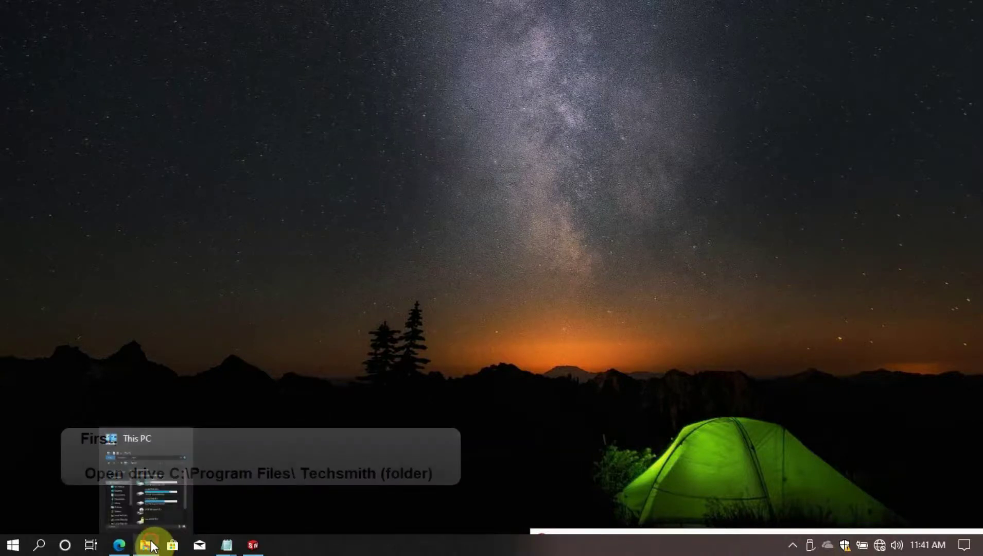
Open the Camtasia 2021 folder under C:\Program Files\TechSmith in File Explorer
{"action": "left_click", "coordinate": [151, 547]}
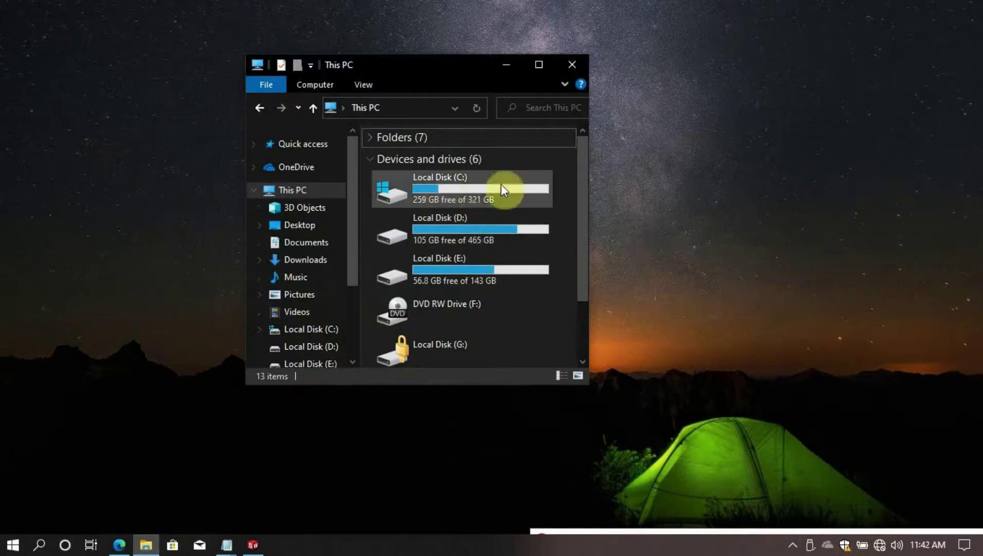
{"action": "double_click", "coordinate": [440, 186]}
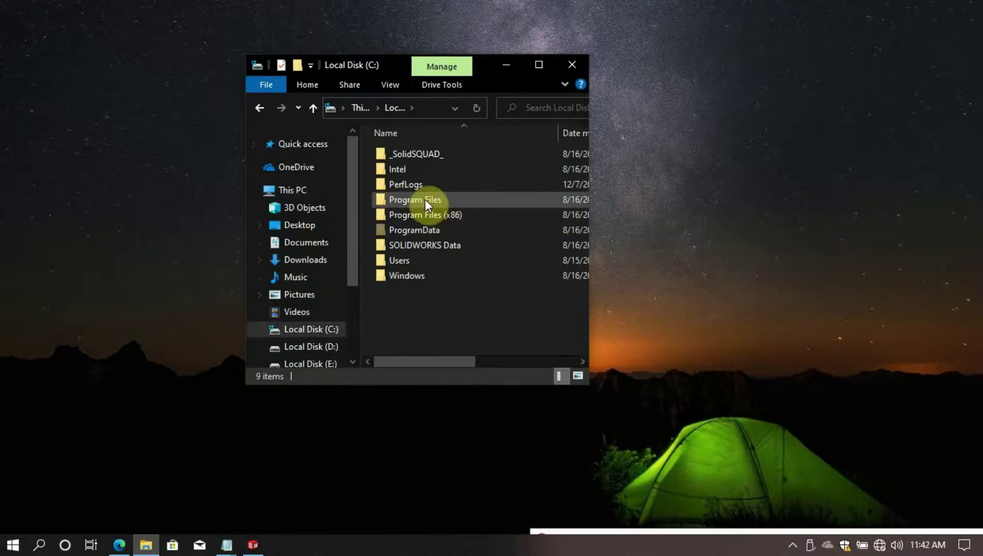
{"action": "double_click", "coordinate": [424, 198]}
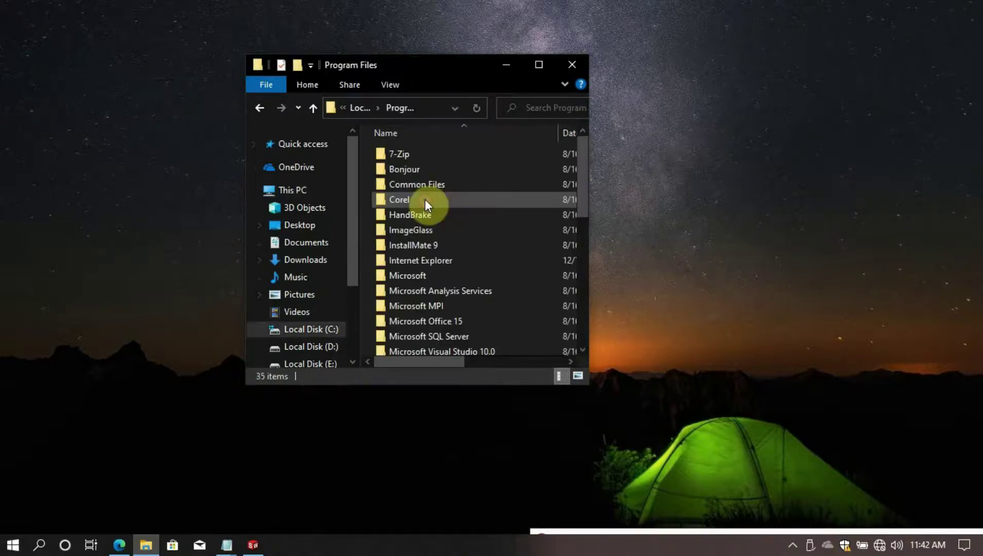
{"action": "scroll", "coordinate": [433, 306], "scroll_direction": "down", "scroll_amount": 3}
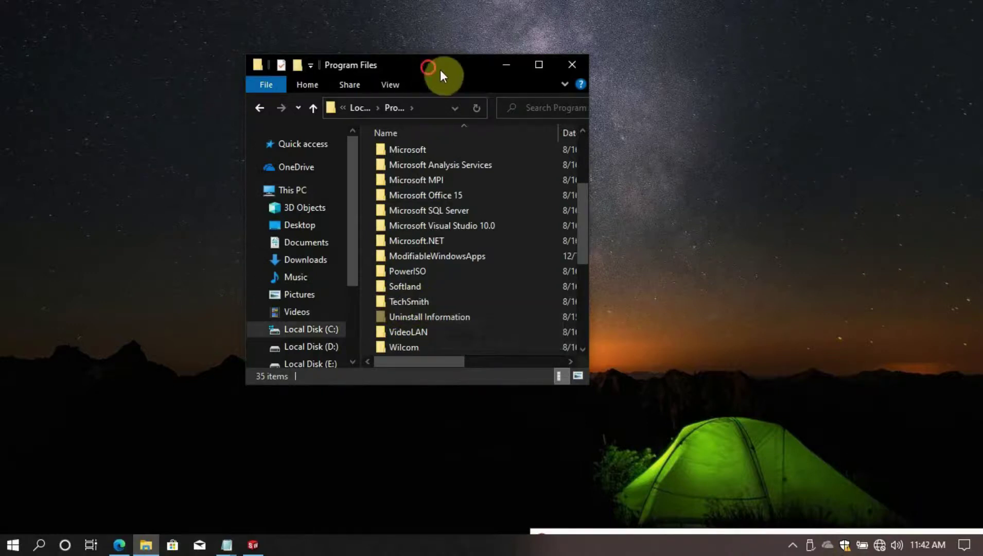
{"action": "left_click_drag", "start_coordinate": [440, 69], "coordinate": [533, 80]}
{"action": "double_click", "coordinate": [507, 315]}
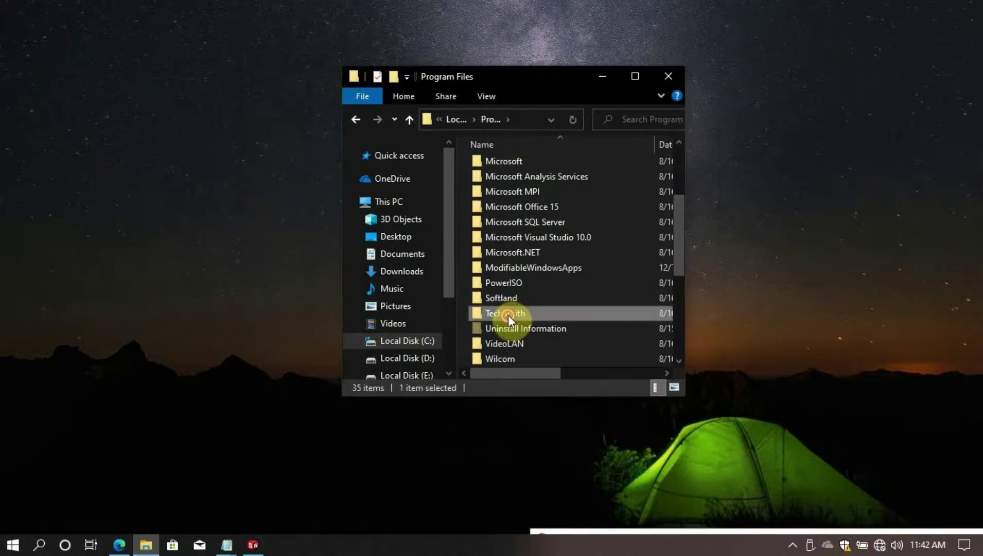
{"action": "double_click", "coordinate": [500, 165]}
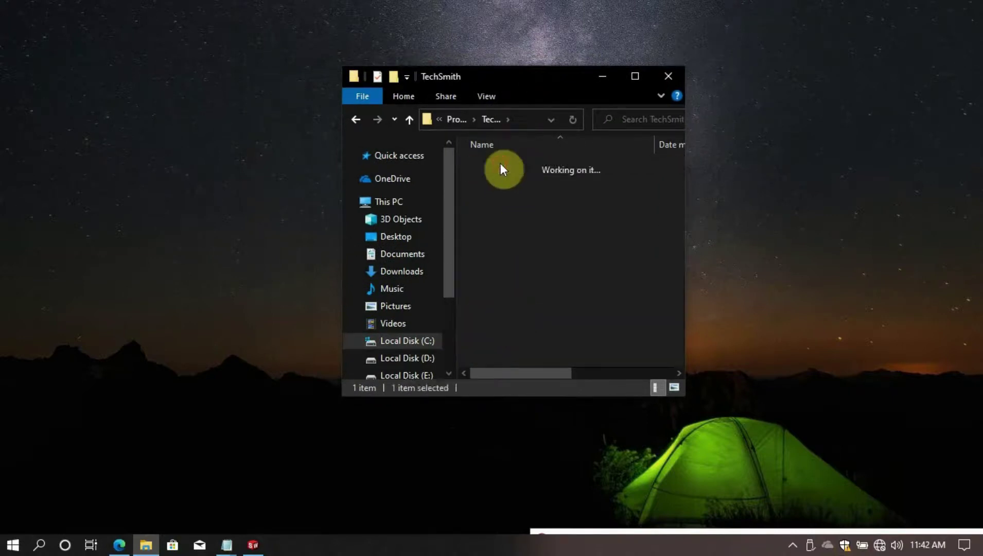
Open the properties of the CamtasiaRecorder application and show its compatibility settings
{"action": "scroll", "coordinate": [506, 256], "scroll_direction": "down", "scroll_amount": 2}
{"action": "scroll", "coordinate": [506, 257], "scroll_direction": "down", "scroll_amount": 5}
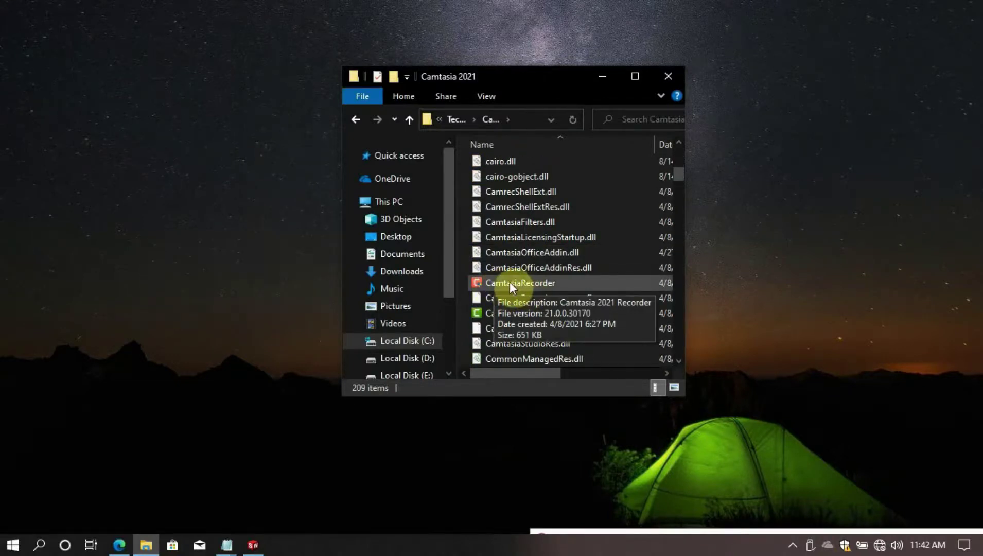
{"action": "left_click", "coordinate": [508, 283]}
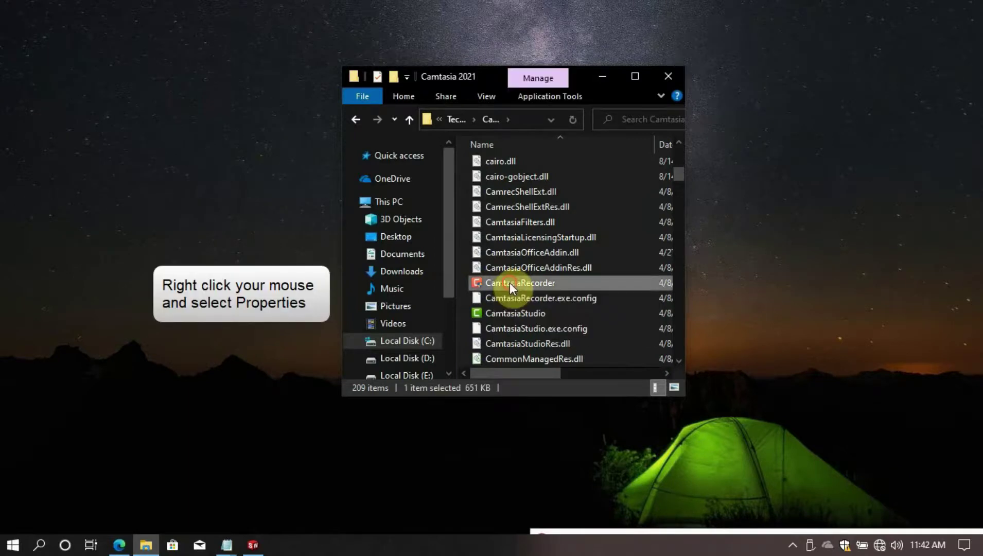
{"action": "right_click", "coordinate": [507, 284]}
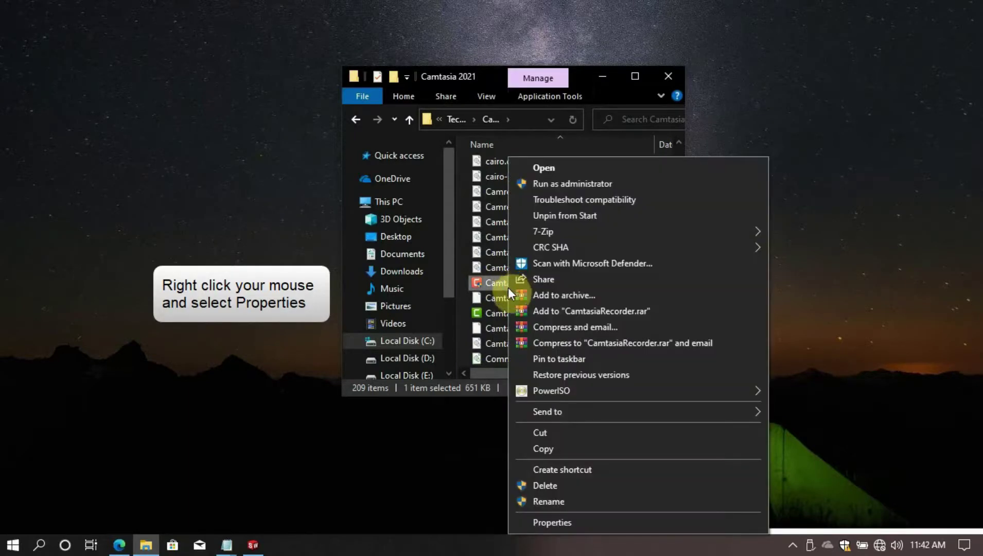
{"action": "left_click", "coordinate": [544, 523]}
{"action": "left_click_drag", "start_coordinate": [643, 146], "coordinate": [521, 32]}
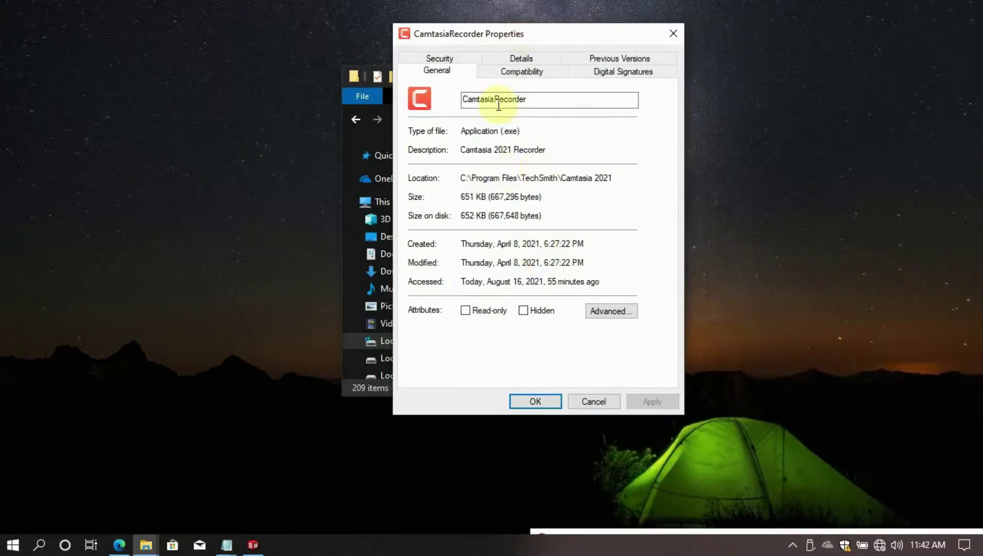
{"action": "left_click", "coordinate": [508, 74]}
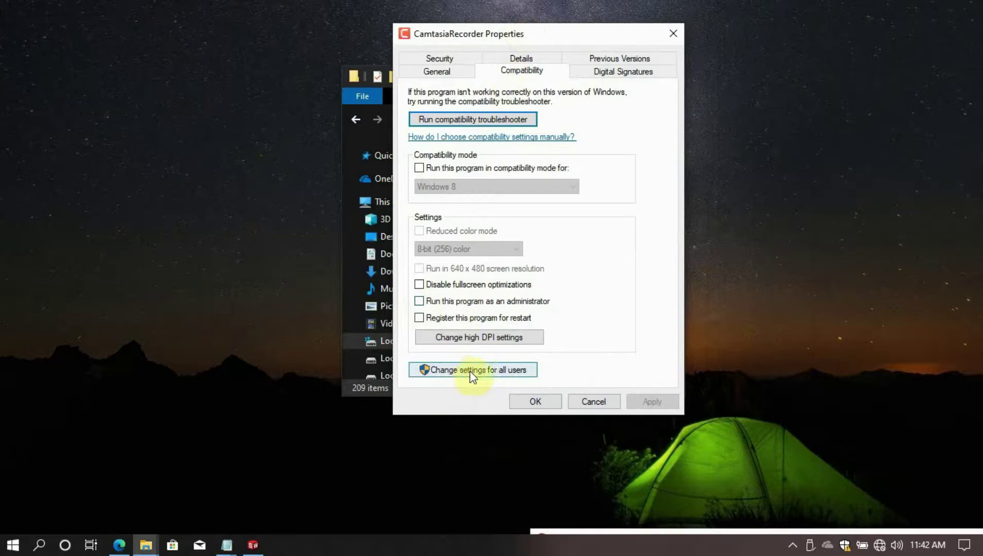
Set CamtasiaRecorder to run as an administrator for all users, apply the change, and close the properties and File Explorer
{"action": "left_click", "coordinate": [483, 372]}
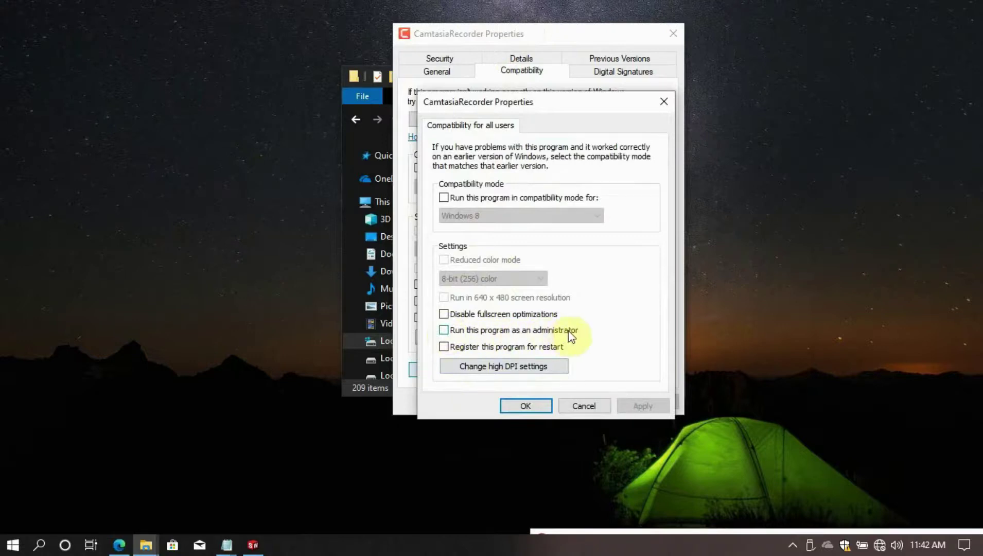
{"action": "left_click", "coordinate": [447, 330]}
{"action": "left_click", "coordinate": [642, 405]}
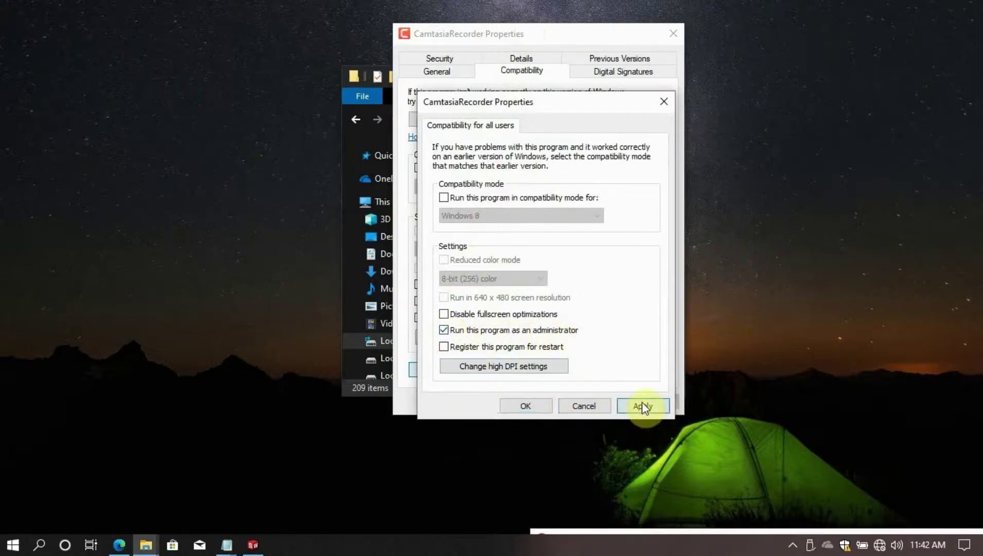
{"action": "left_click", "coordinate": [524, 406]}
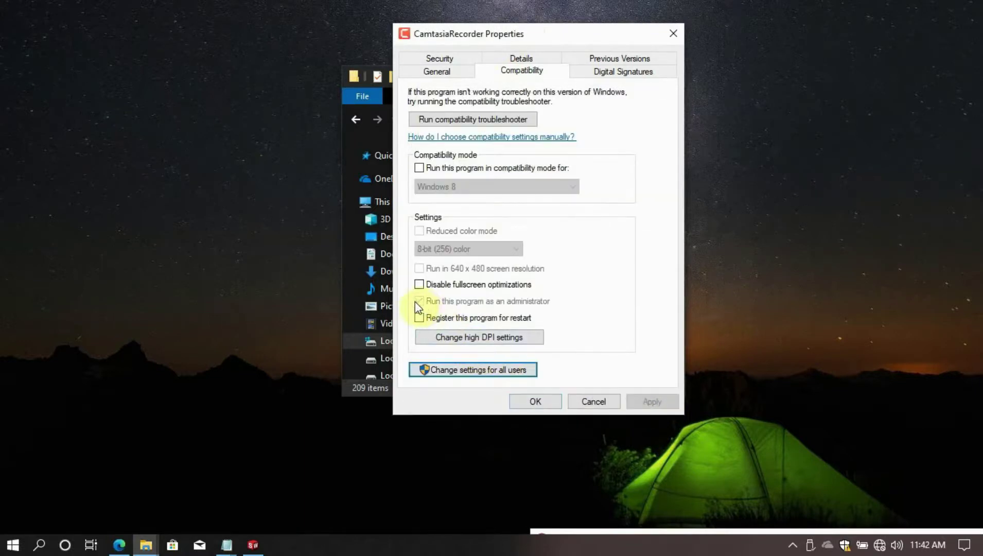
{"action": "left_click", "coordinate": [538, 401]}
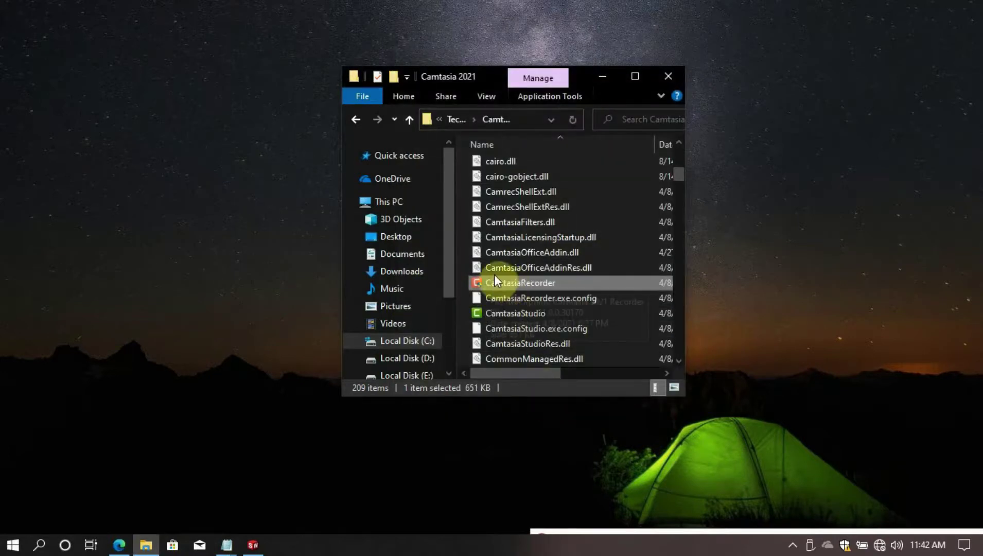
{"action": "left_click", "coordinate": [669, 77]}
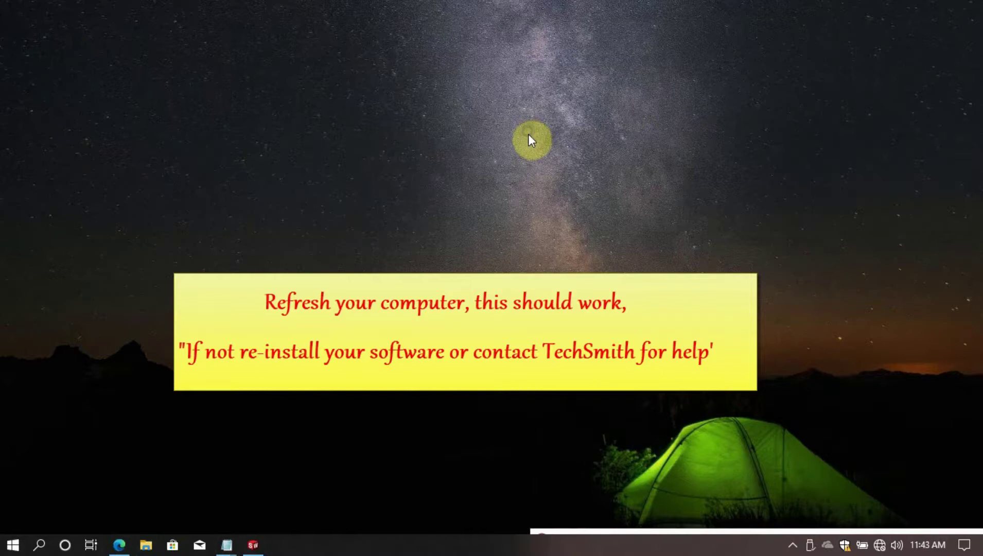
Refresh the Windows desktop three times
{"action": "right_click", "coordinate": [528, 134]}
{"action": "left_click", "coordinate": [566, 174]}
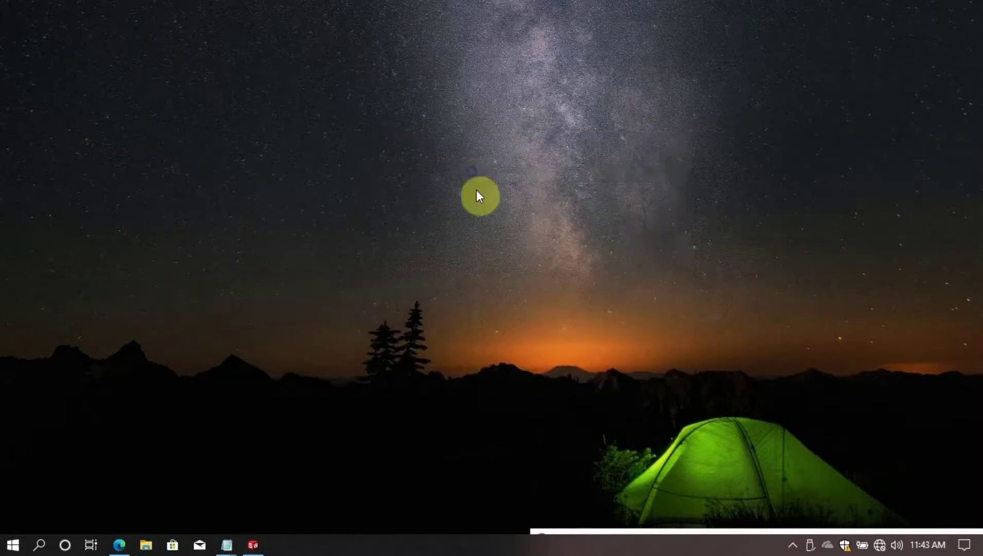
{"action": "right_click", "coordinate": [471, 171]}
{"action": "left_click", "coordinate": [503, 208]}
{"action": "right_click", "coordinate": [496, 198]}
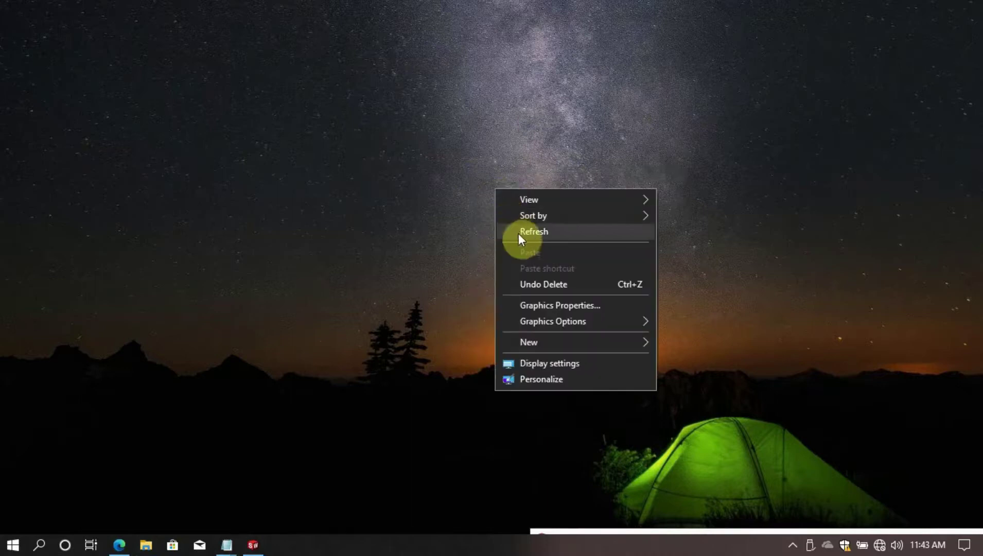
{"action": "left_click", "coordinate": [521, 232]}
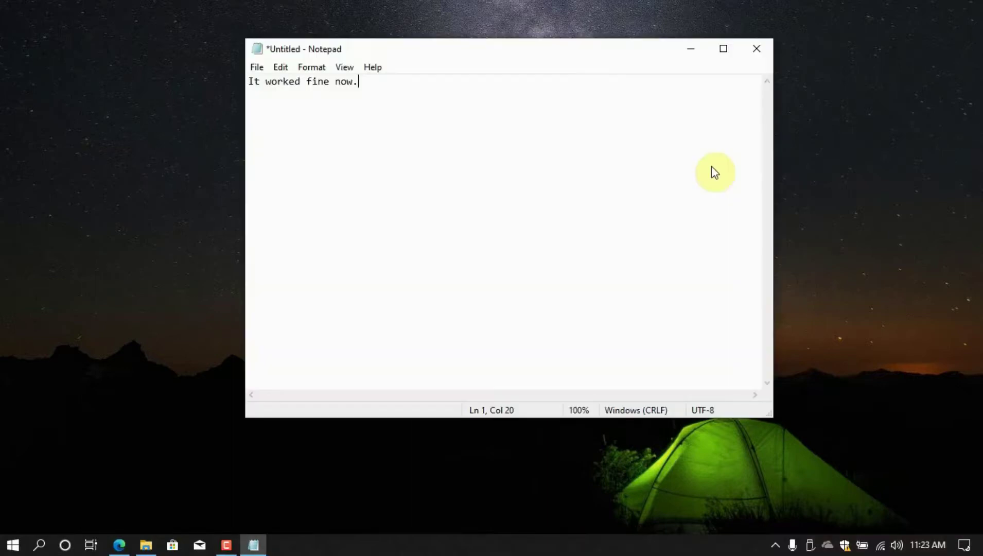
Add the lines "THANKS FOR WATCHING!!" and "BYE!" to the Notepad text, separated by blank lines
{"action": "key", "text": "Return"}
{"action": "key", "text": "Return"}
{"action": "type", "text": "THANKS FOR"}
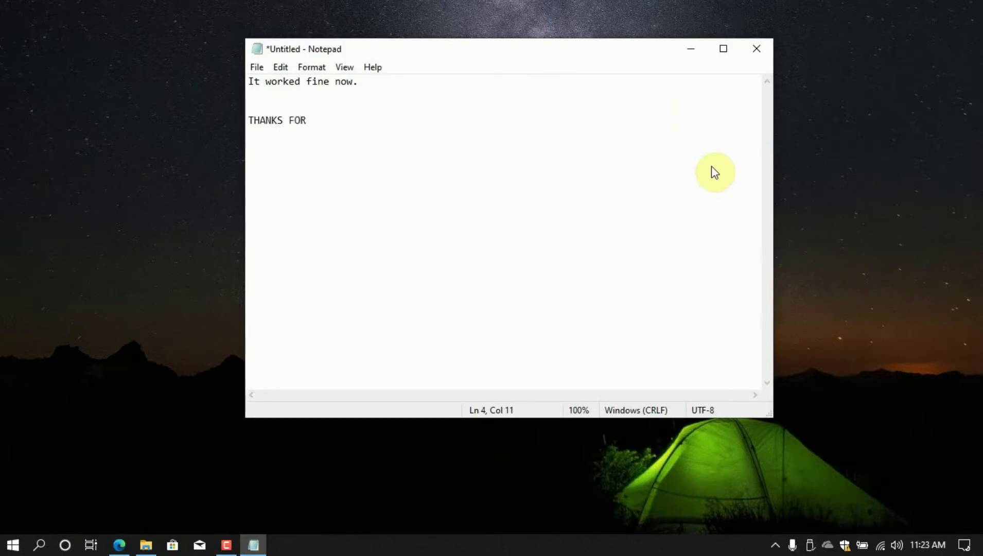
{"action": "type", "text": " WATCHING!!"}
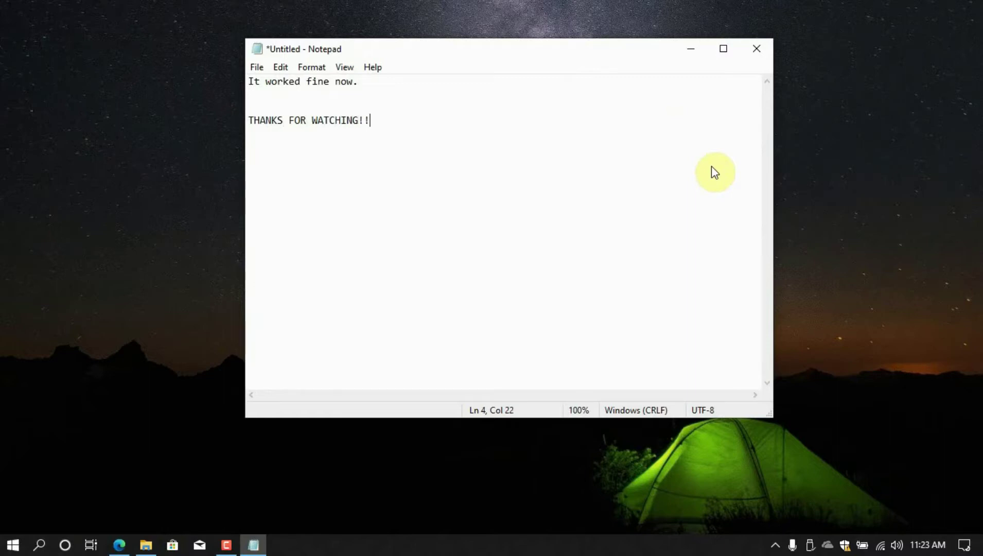
{"action": "key", "text": "Return"}
{"action": "key", "text": "Return"}
{"action": "key", "text": "Return"}
{"action": "type", "text": "BYE!"}
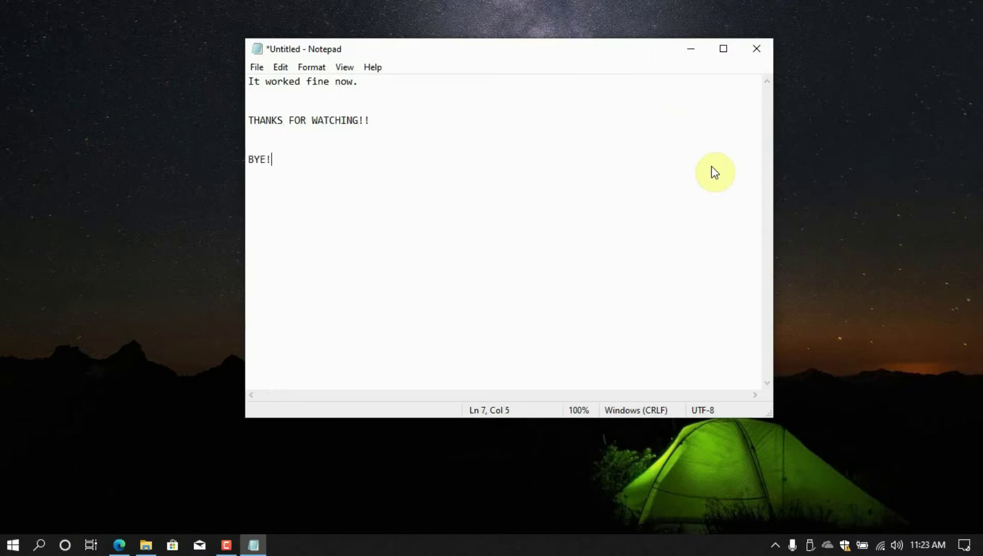